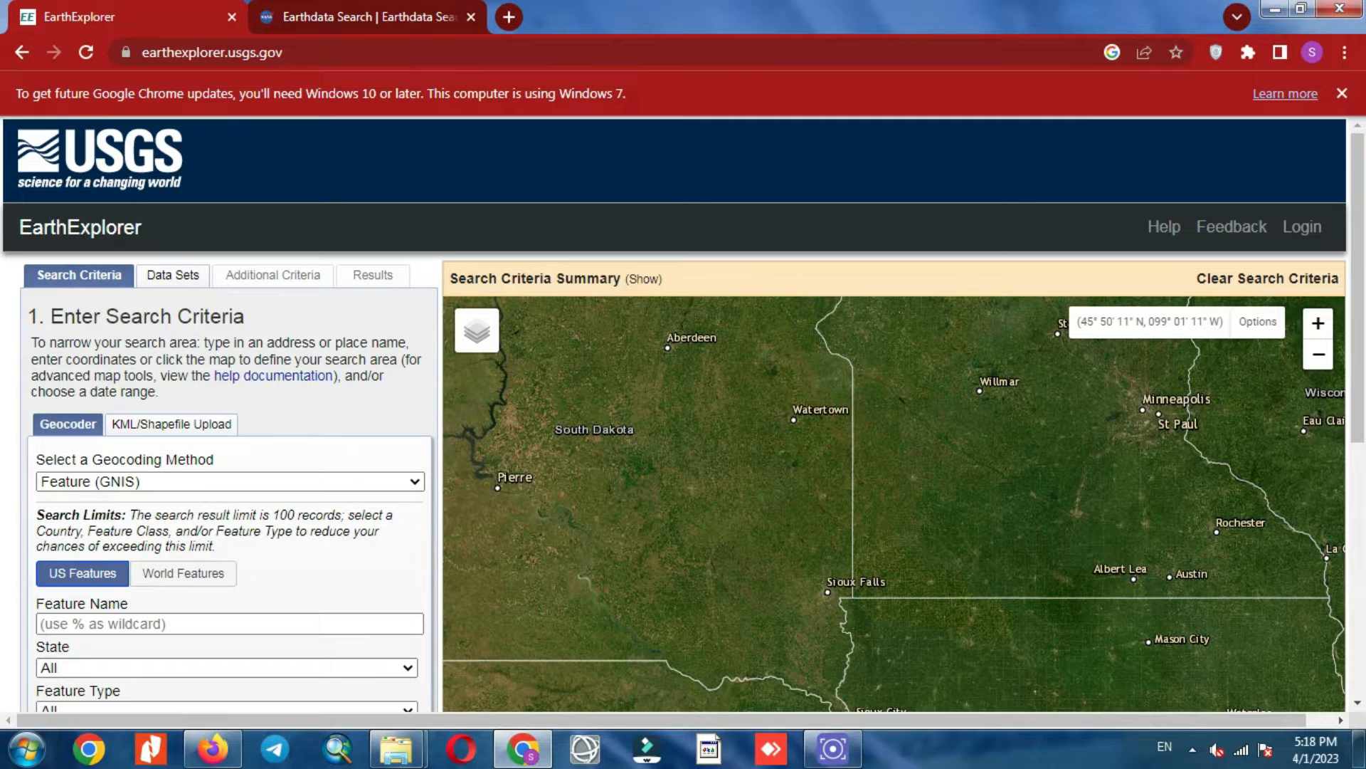
Step: Reload the earthexplorer.usgs.gov site from the address bar
key("ctrl+l")
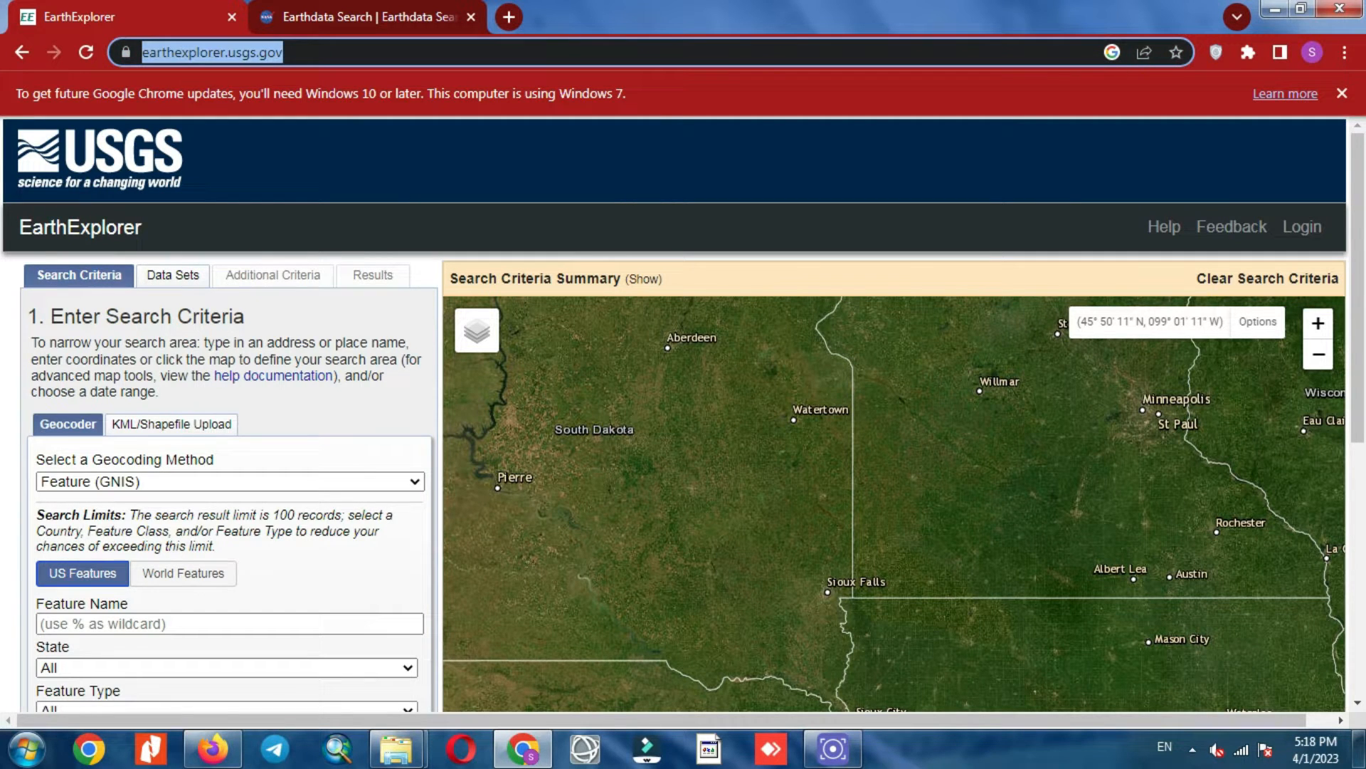
key("Return")
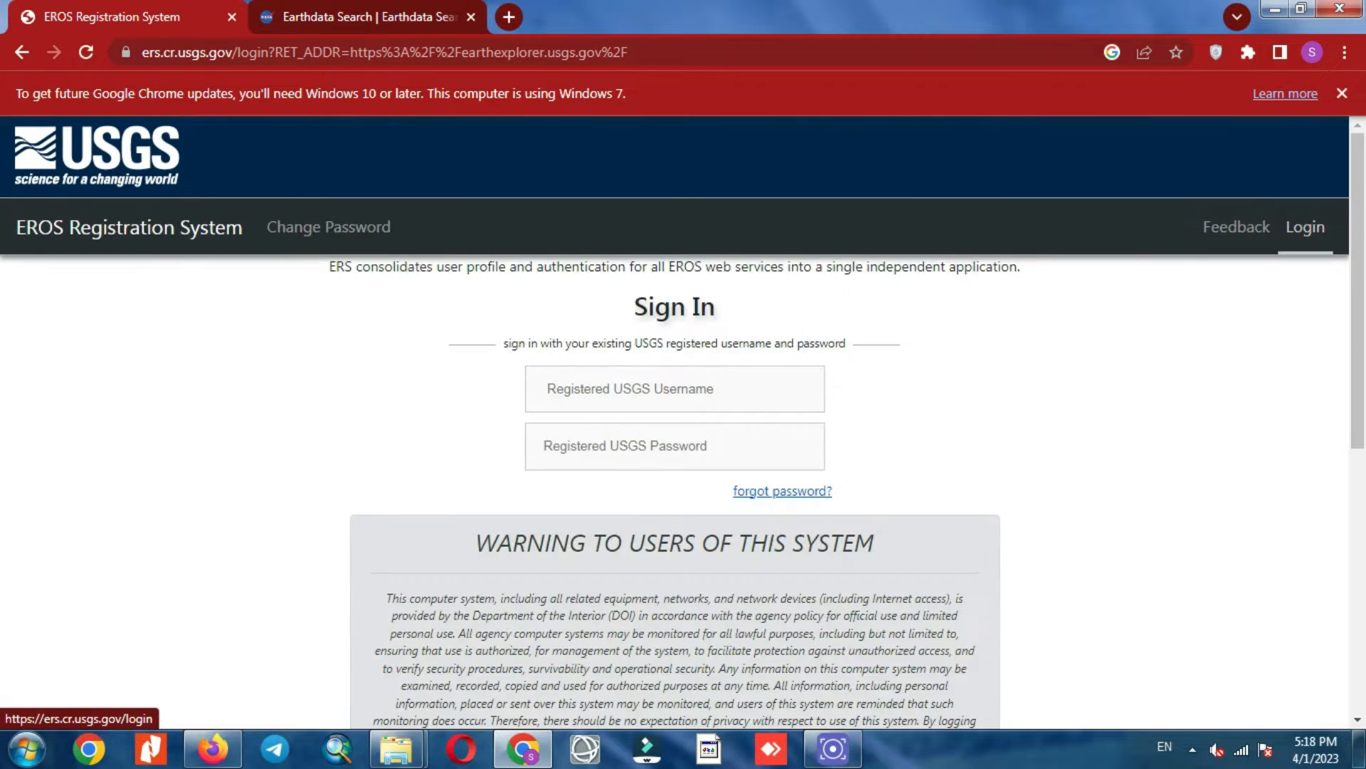
Step: Preview the ERS new-account registration form, then return to the sign-in page
scroll(684, 423, "down", 7)
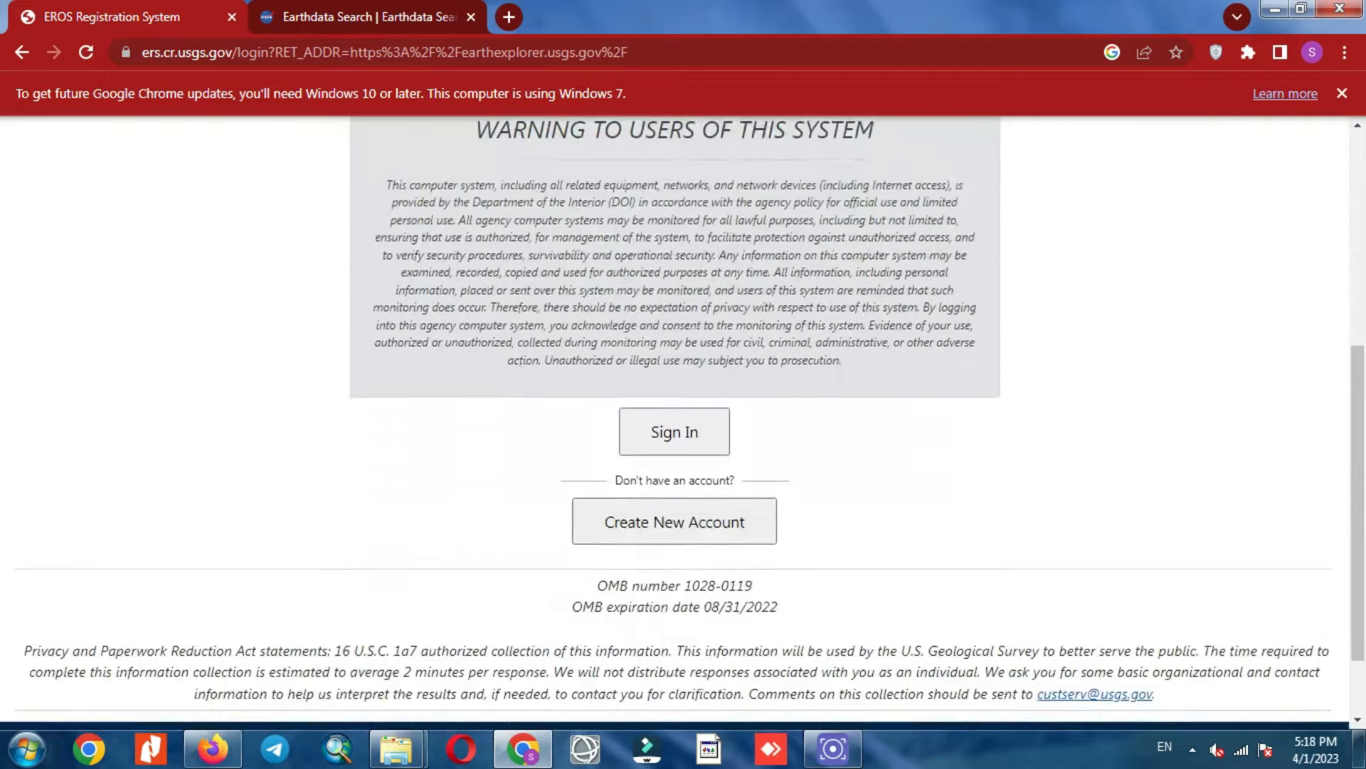
left_click(675, 423)
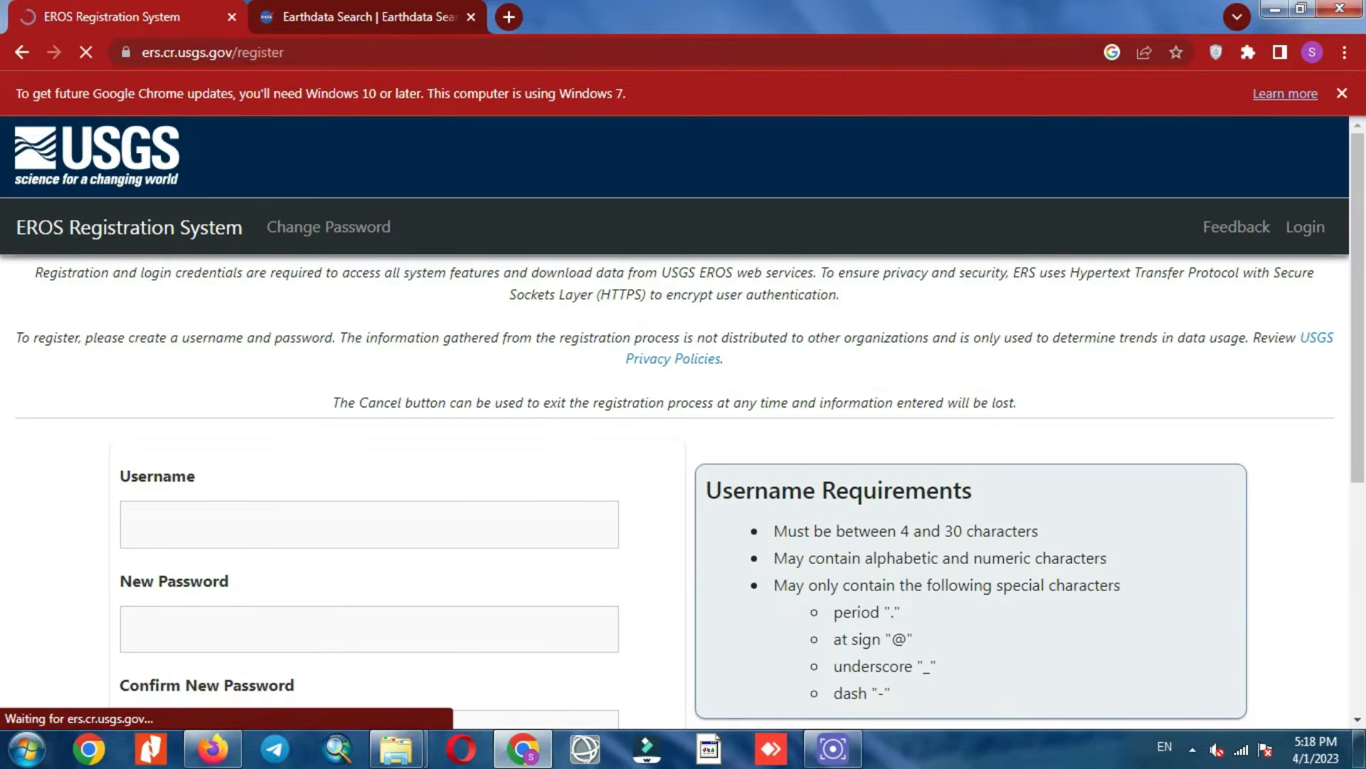
scroll(683, 423, "down", 6)
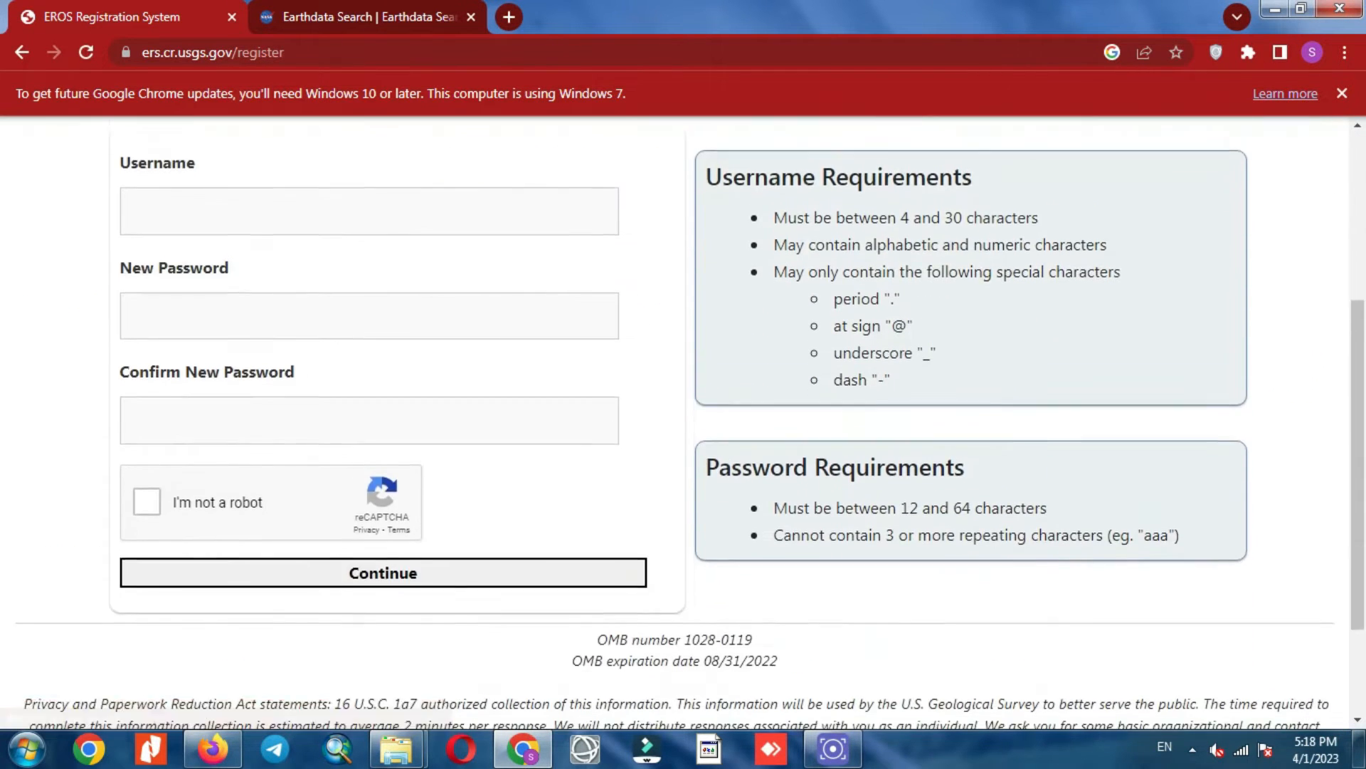
scroll(684, 423, "up", 6)
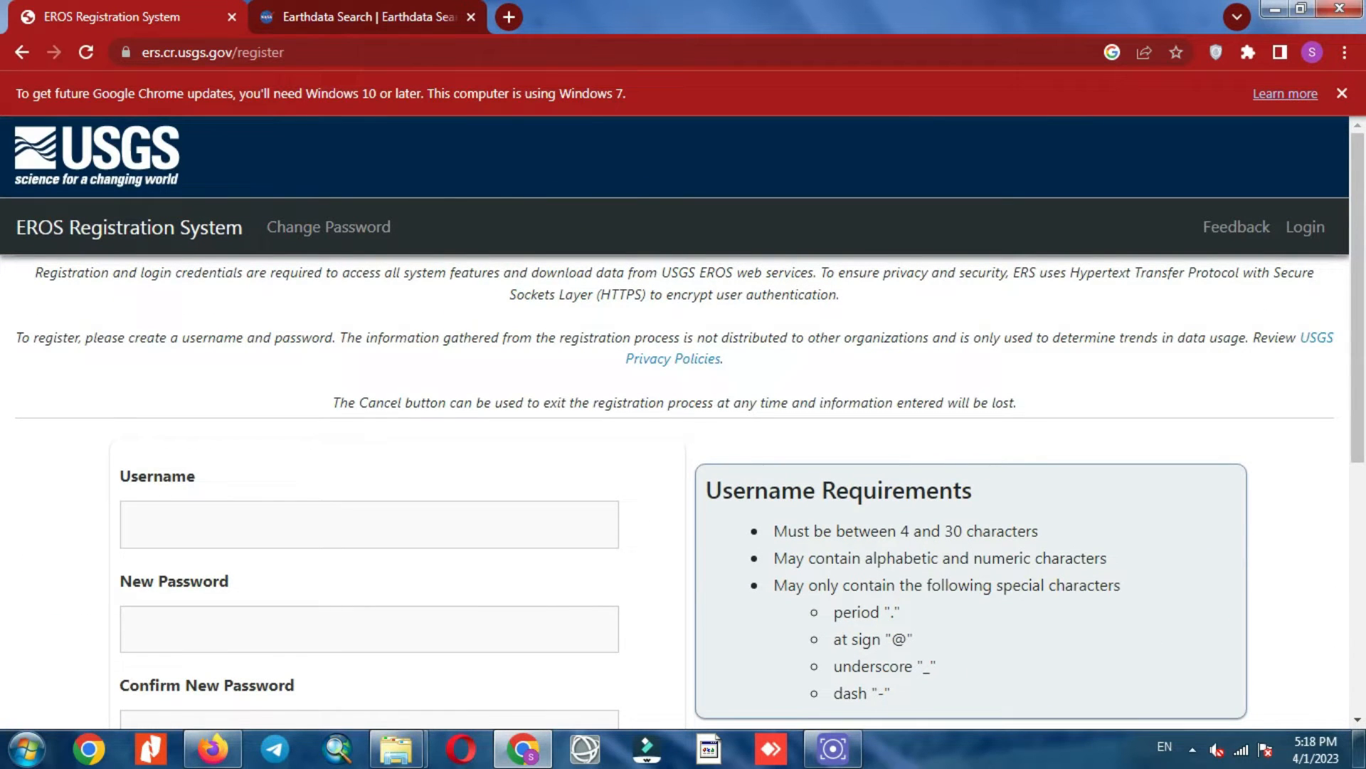
left_click(22, 52)
Step: Switch to the Earthdata Search tab showing 9,076 matching collections
scroll(674, 423, "up", 4)
left_click(674, 278)
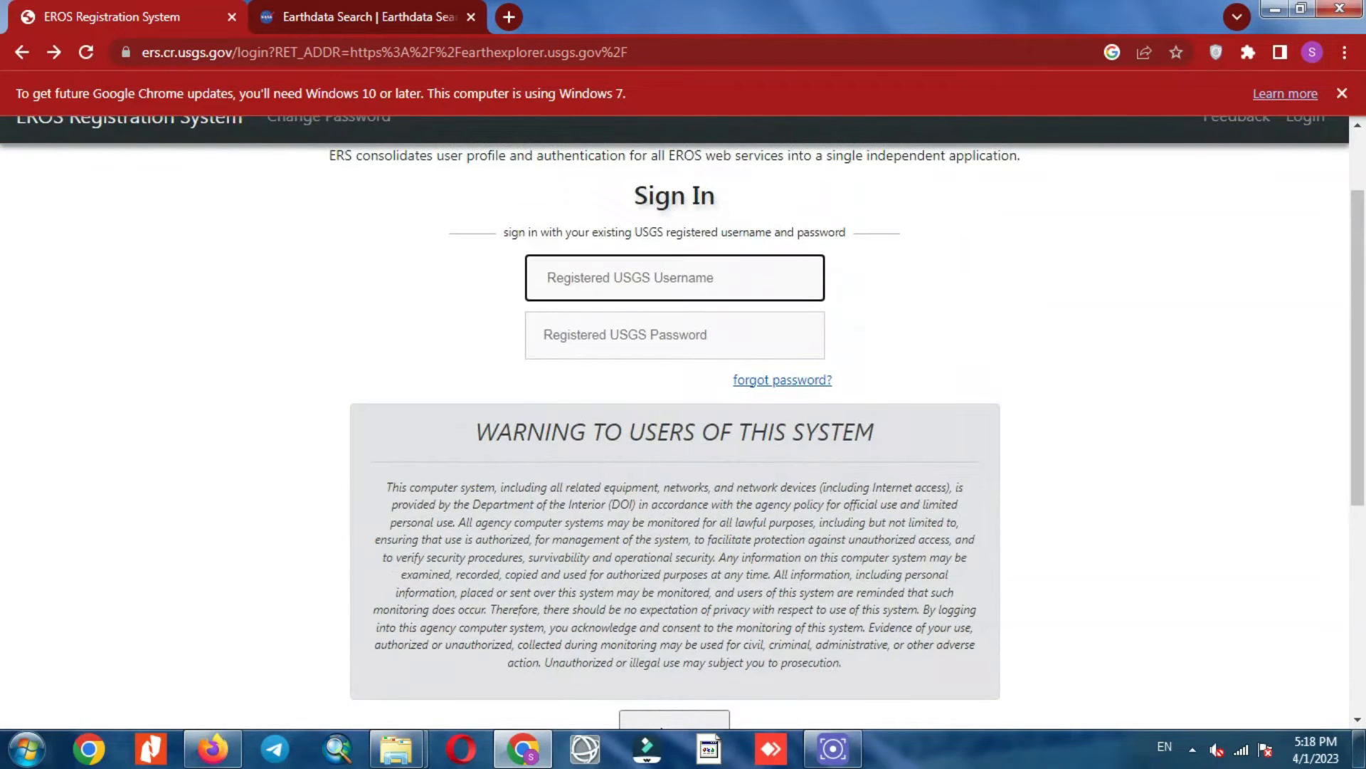
left_click(367, 17)
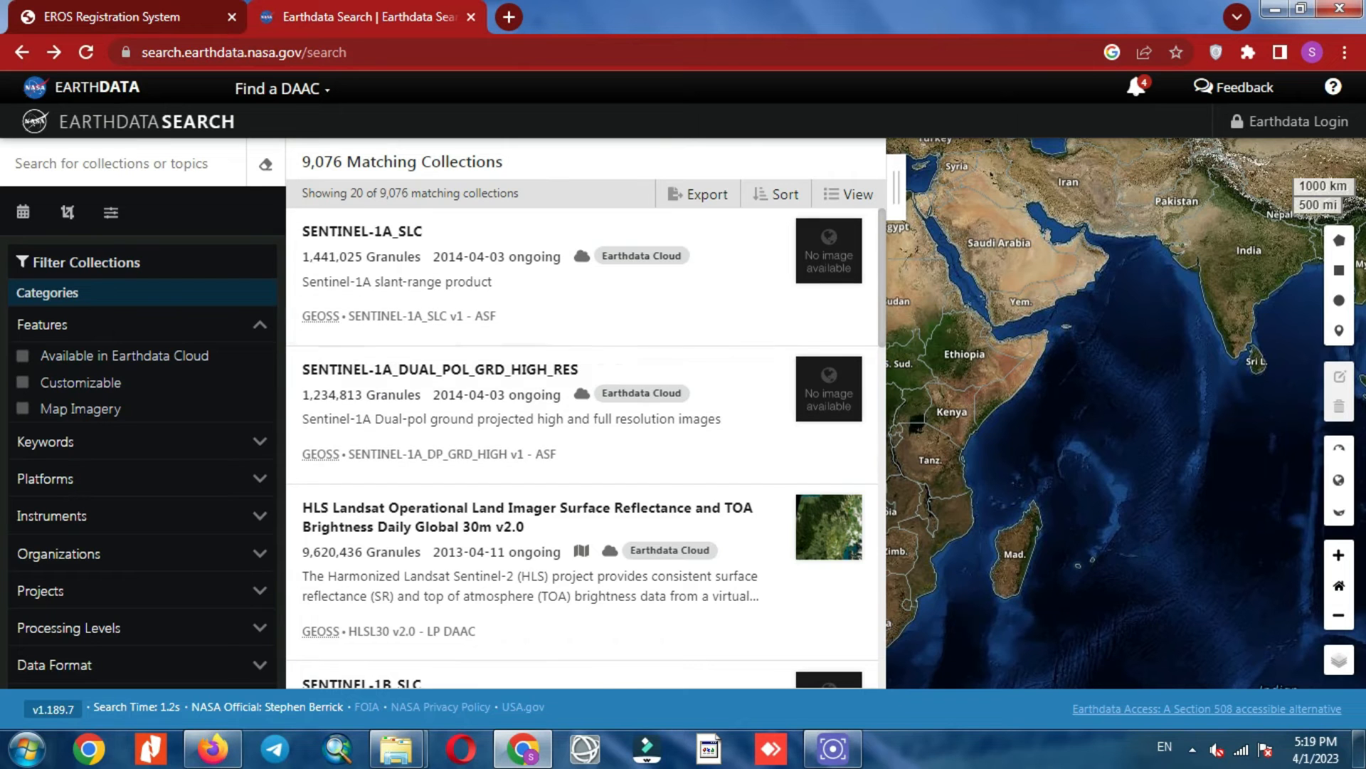
Step: Go to Earthdata Login and open the empty 'Register for an Earthdata Login Profile' form
left_click(498, 53)
left_click(393, 53)
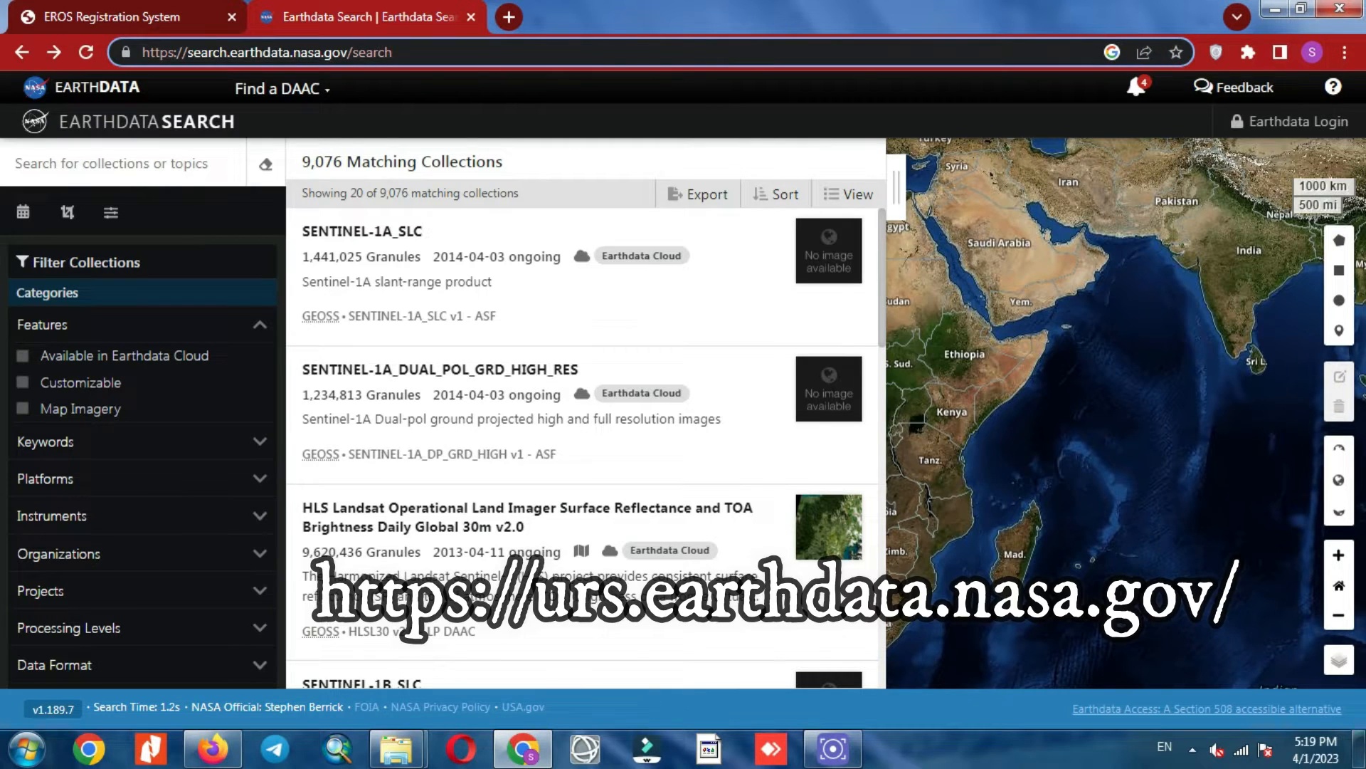
left_click(1290, 122)
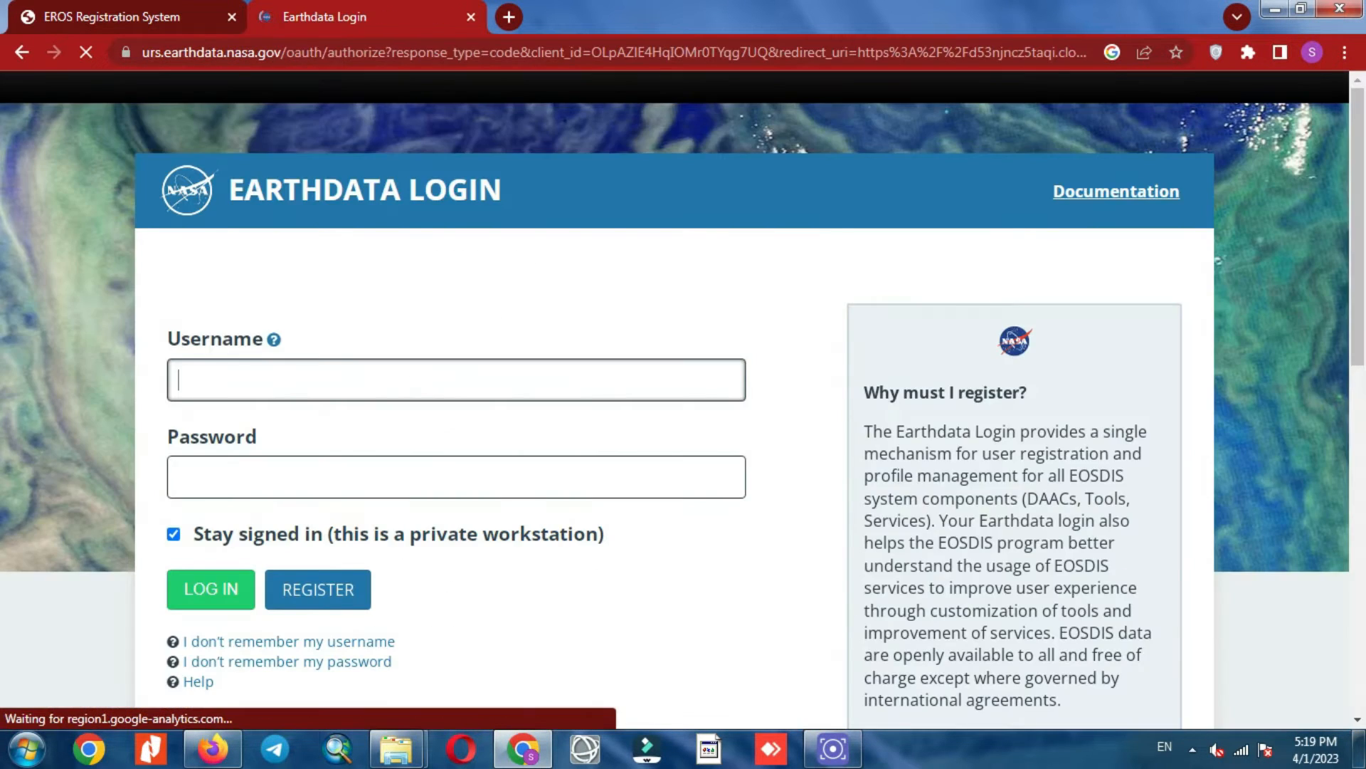
scroll(683, 398, "down", 1)
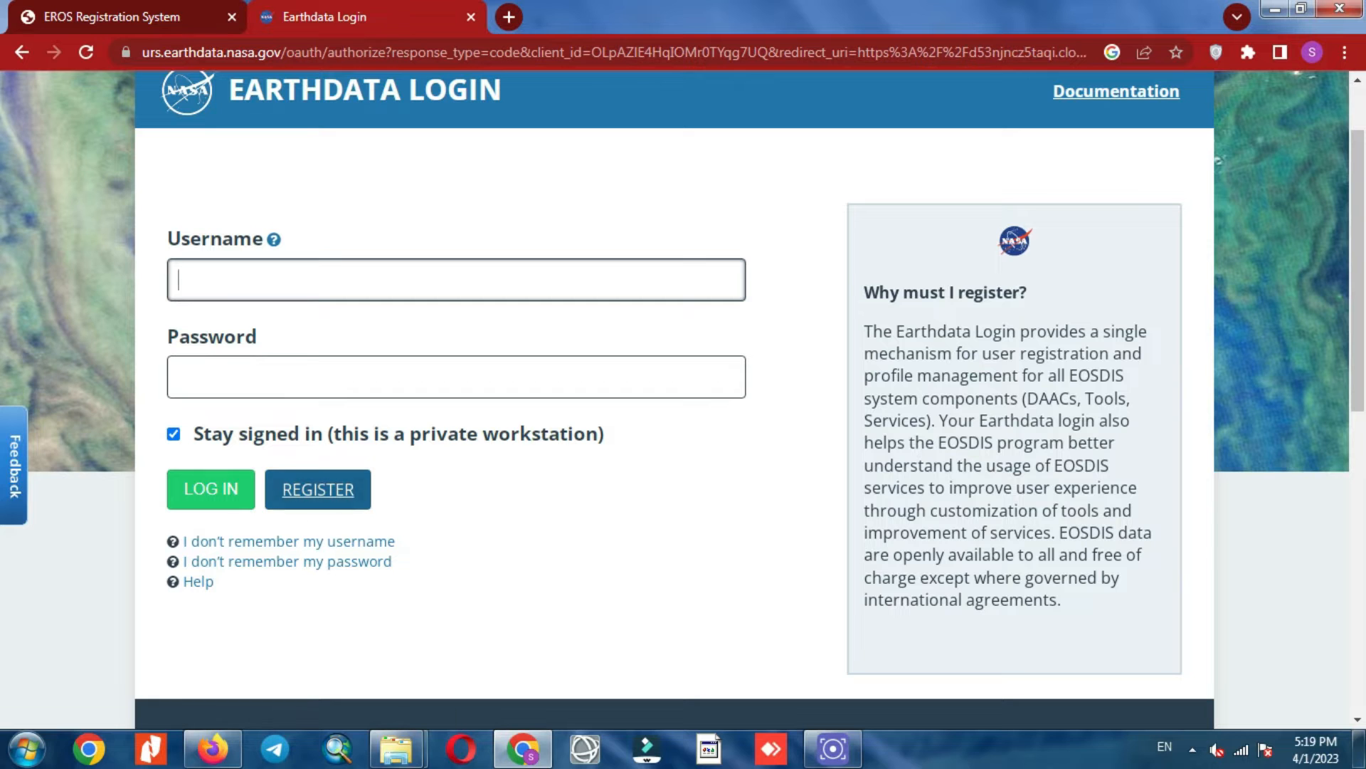
left_click(318, 489)
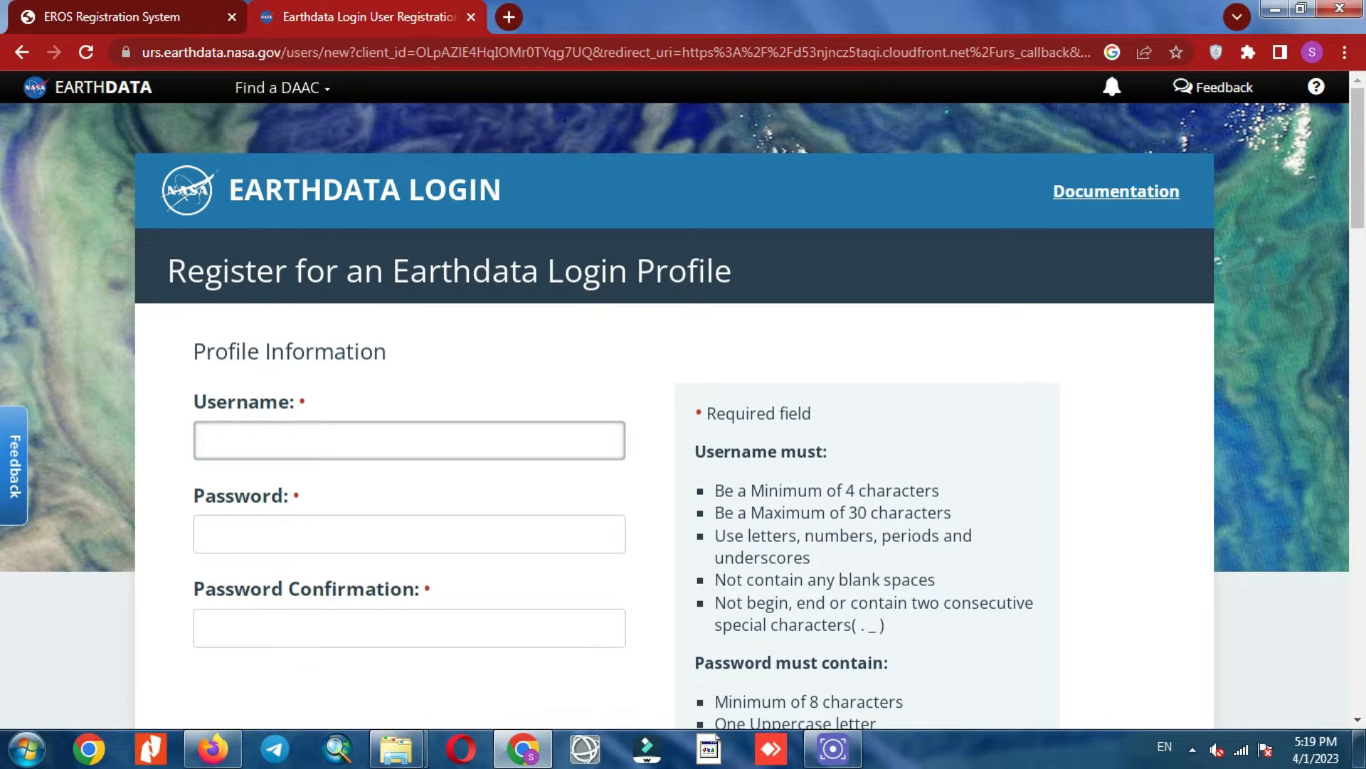
scroll(683, 398, "down", 3)
scroll(683, 398, "down", 6)
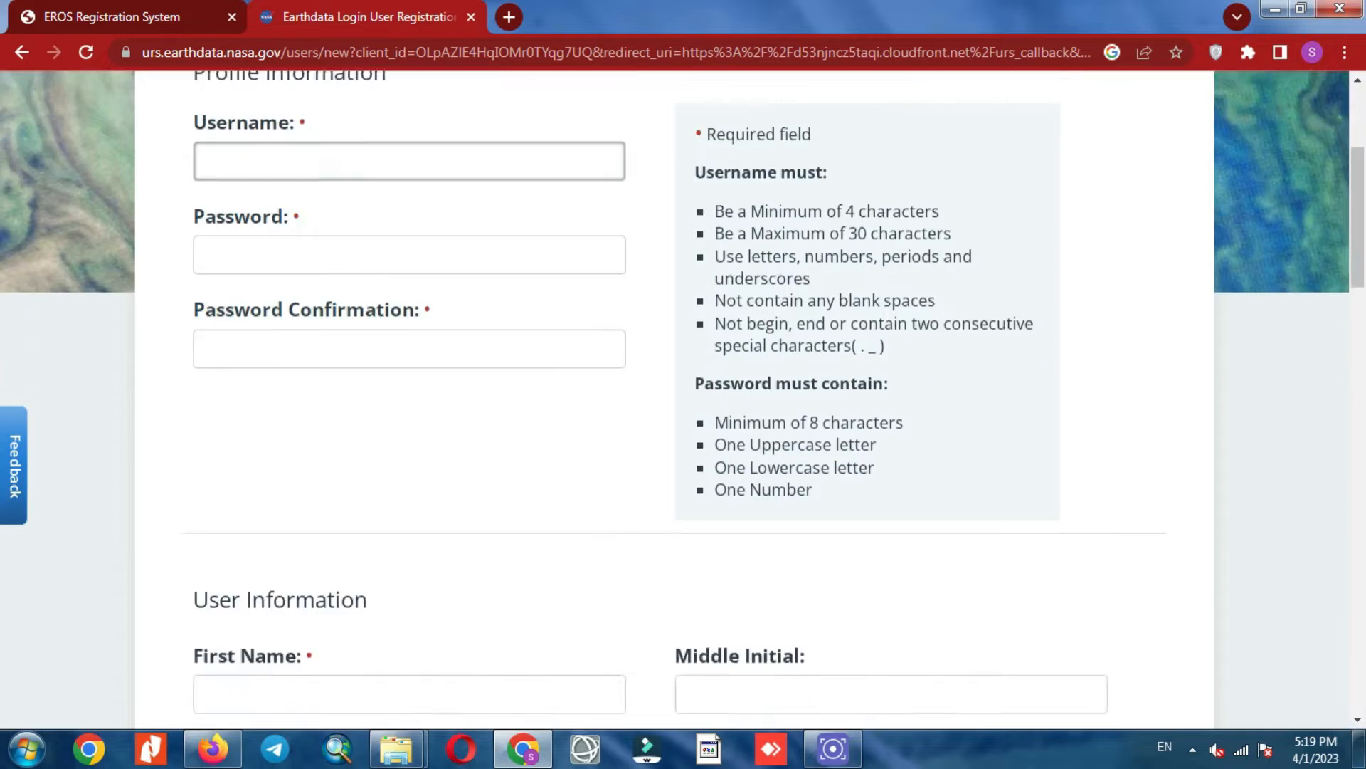
scroll(683, 399, "down", 2)
scroll(683, 398, "down", 10)
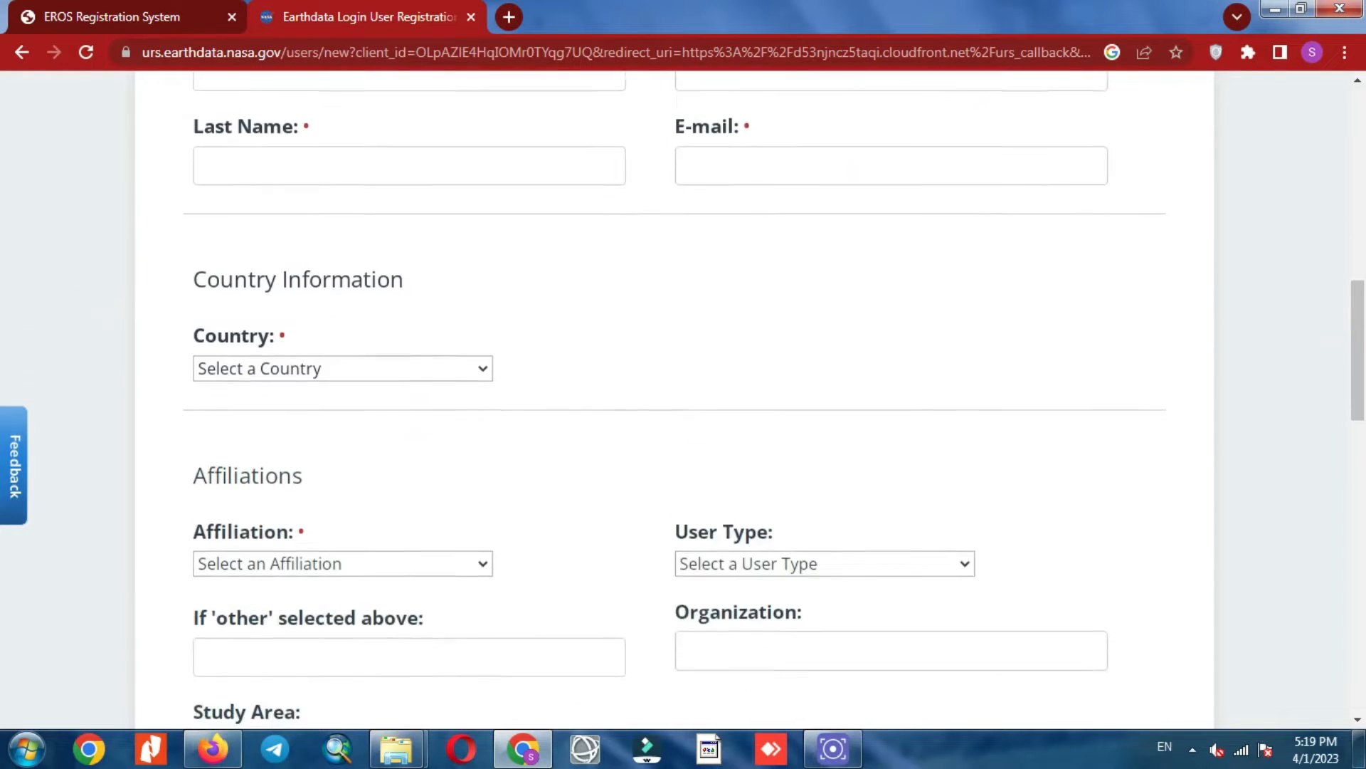
scroll(684, 398, "down", 10)
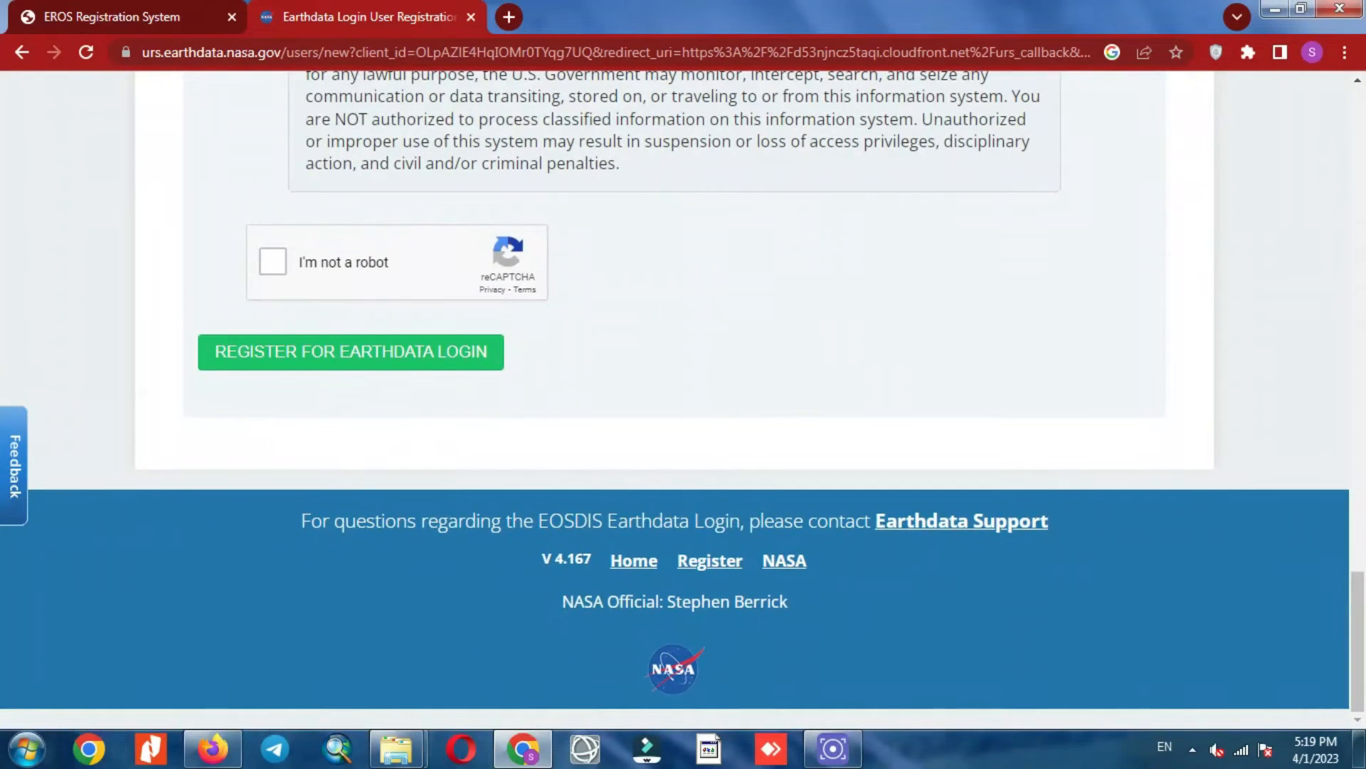
scroll(683, 399, "up", 20)
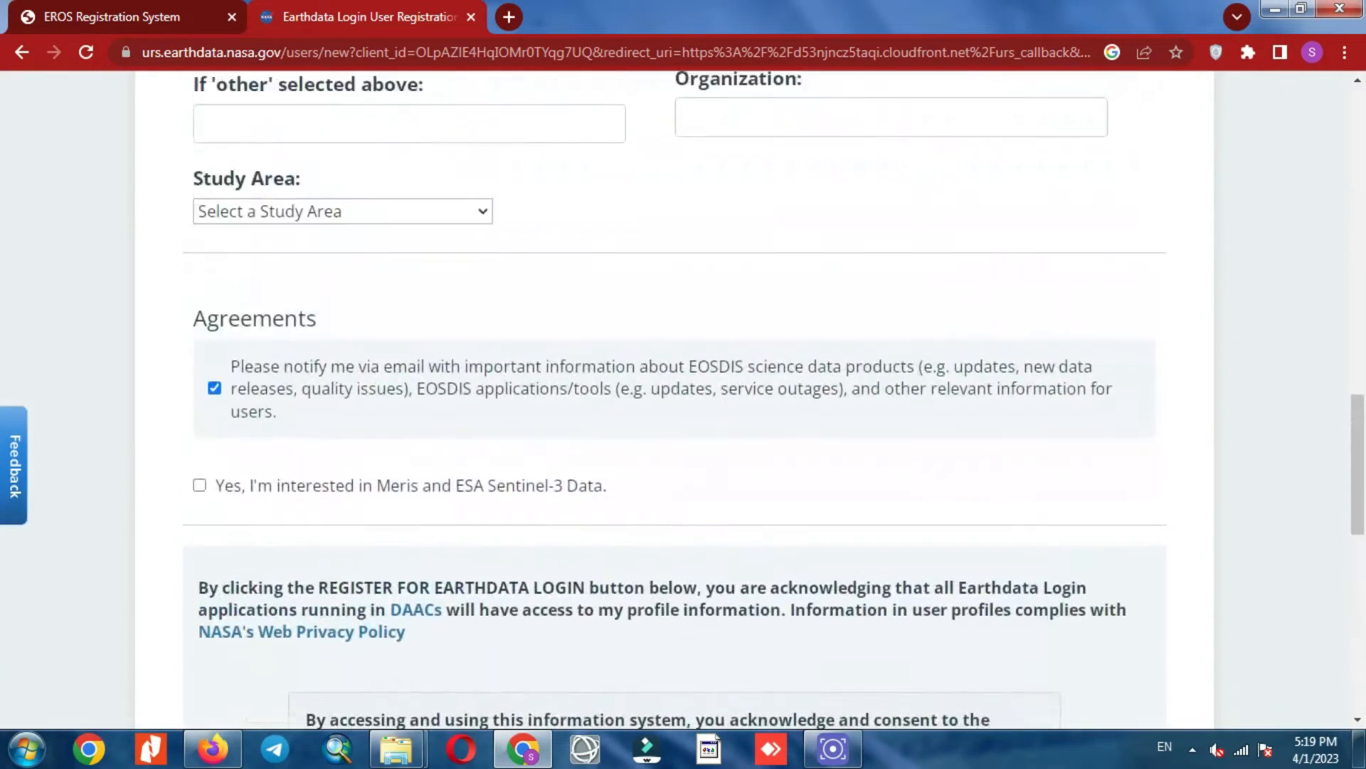
scroll(683, 398, "up", 10)
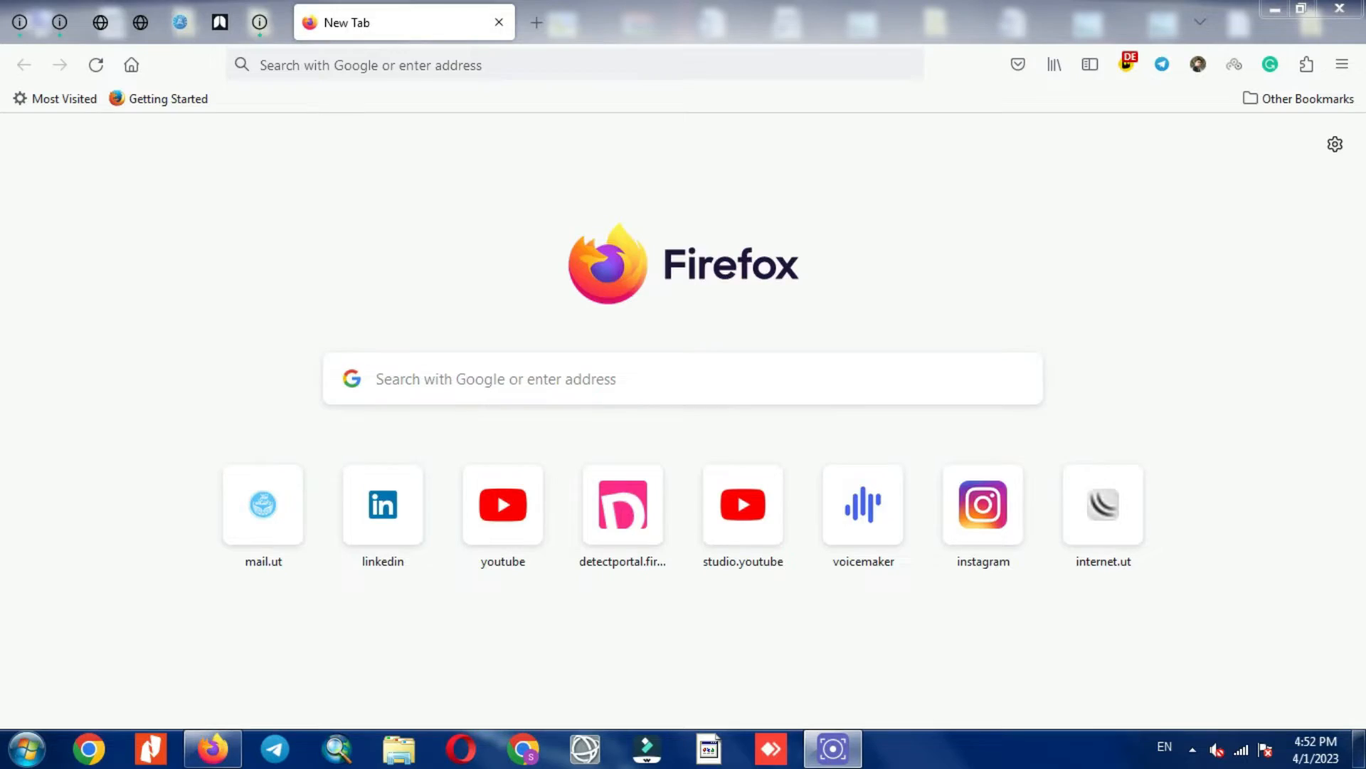
key("ctrl+l")
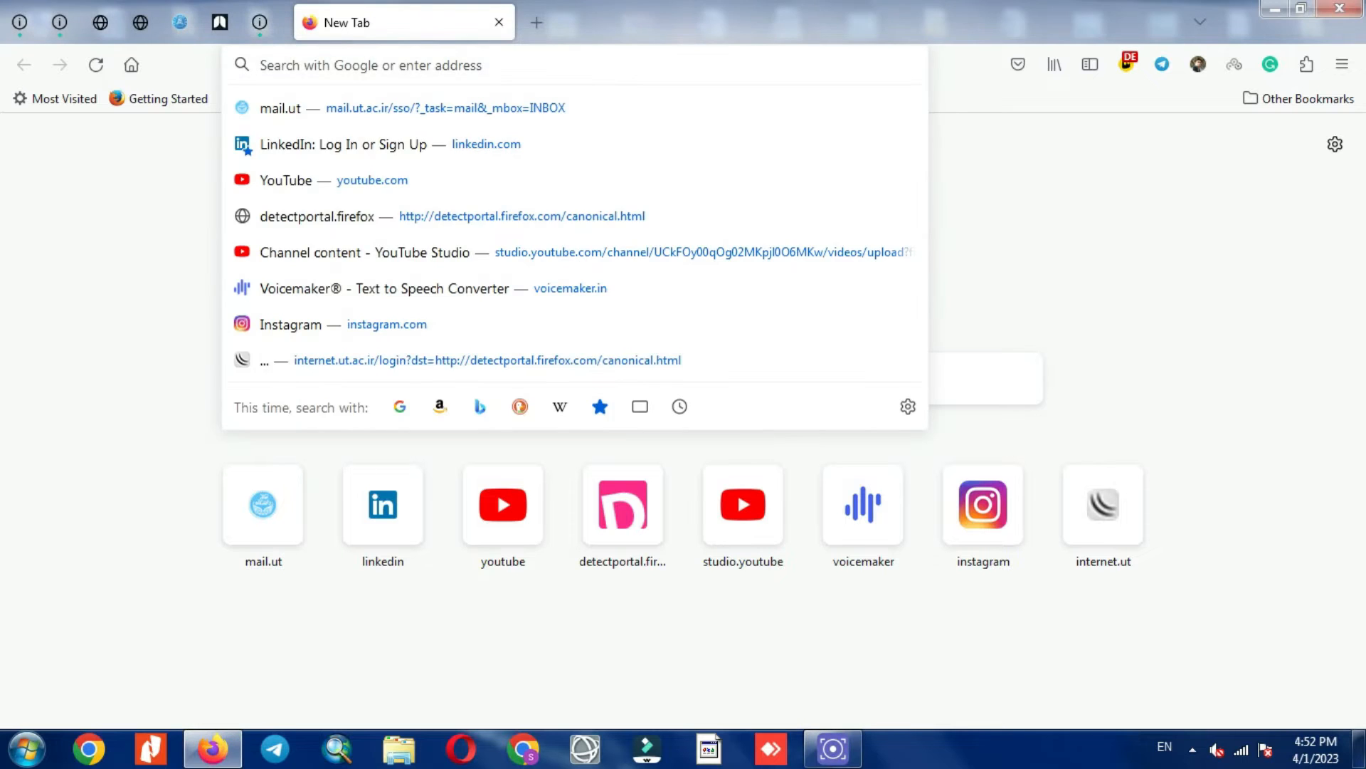
Step: Search Google for 'usgs' and open the EarthExplorer site from the results
type("usgs")
key("Return")
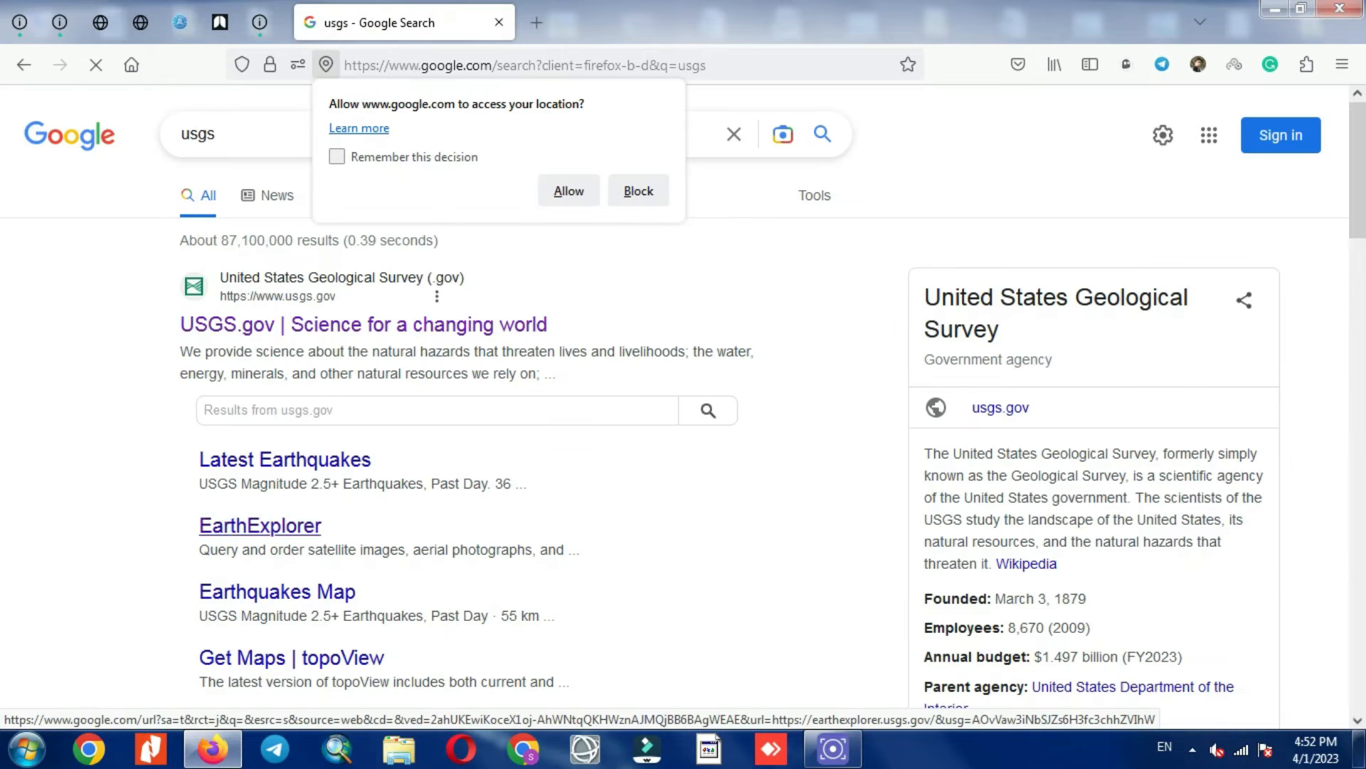
left_click(259, 526)
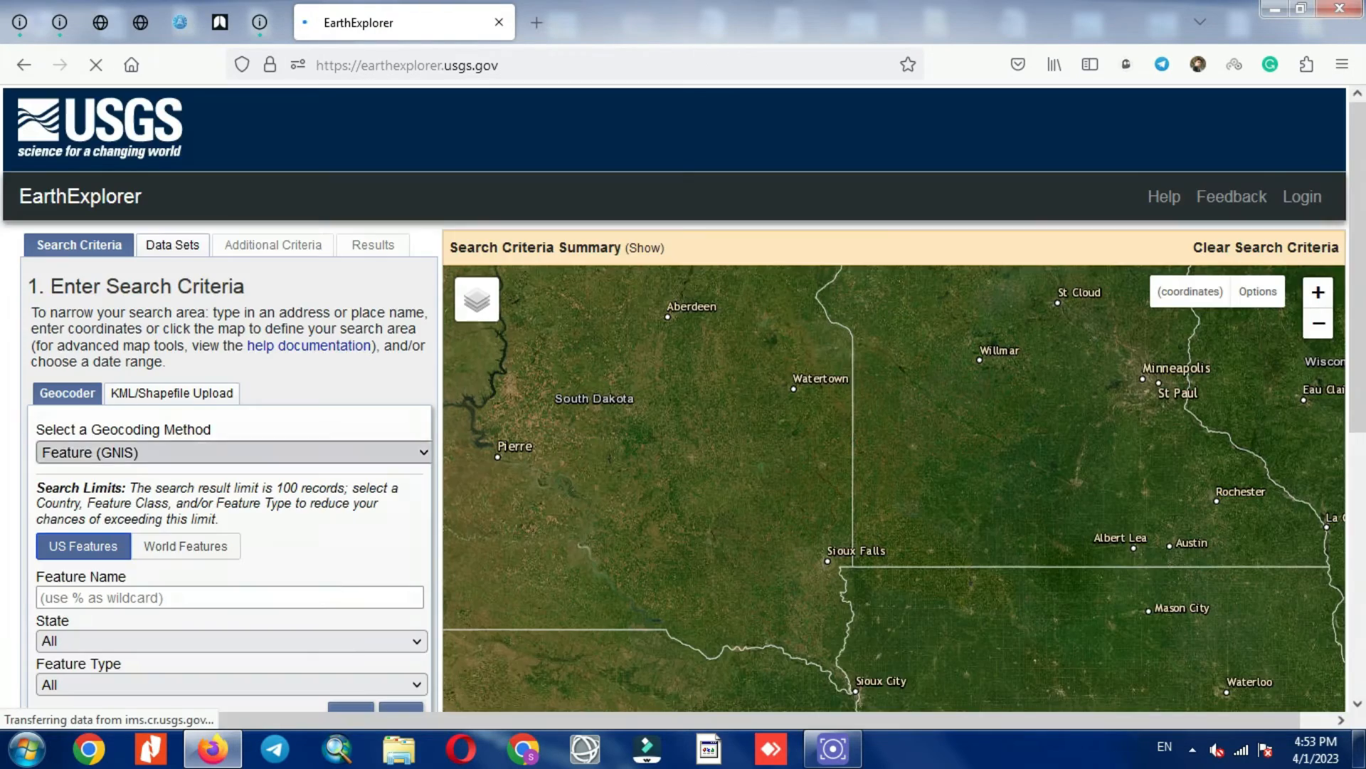
Step: Start signing in to EarthExplorer through the ERS sign-in page
scroll(309, 141, "down", 3)
scroll(309, 141, "up", 3)
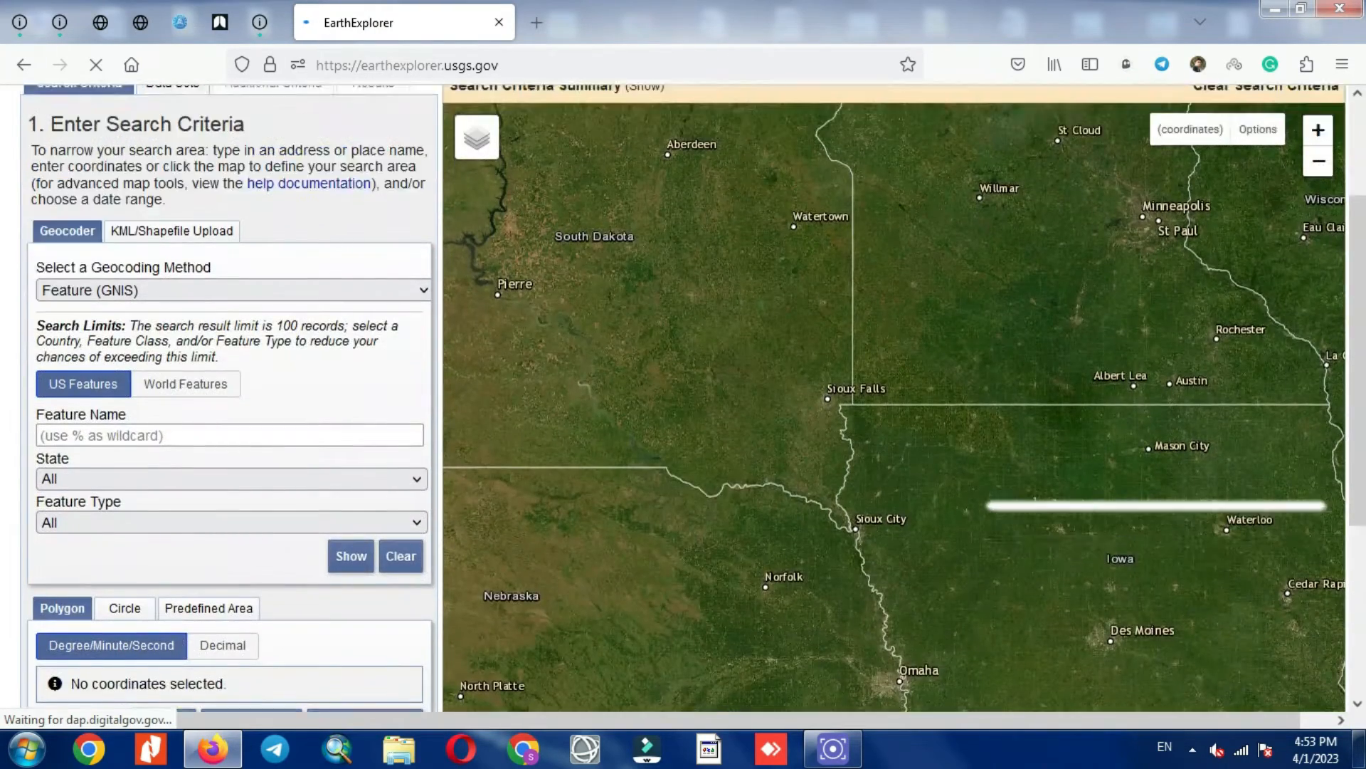
scroll(310, 345, "up", 1)
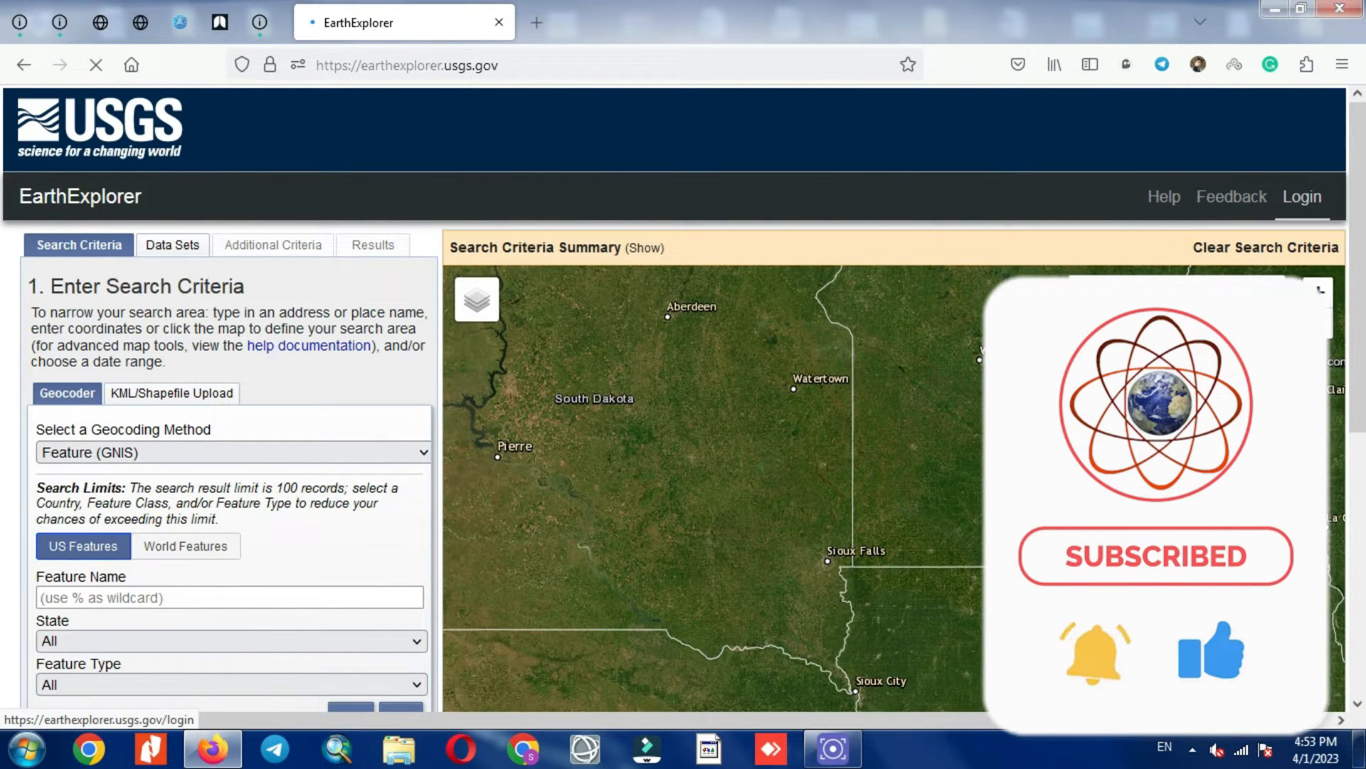
left_click(1302, 197)
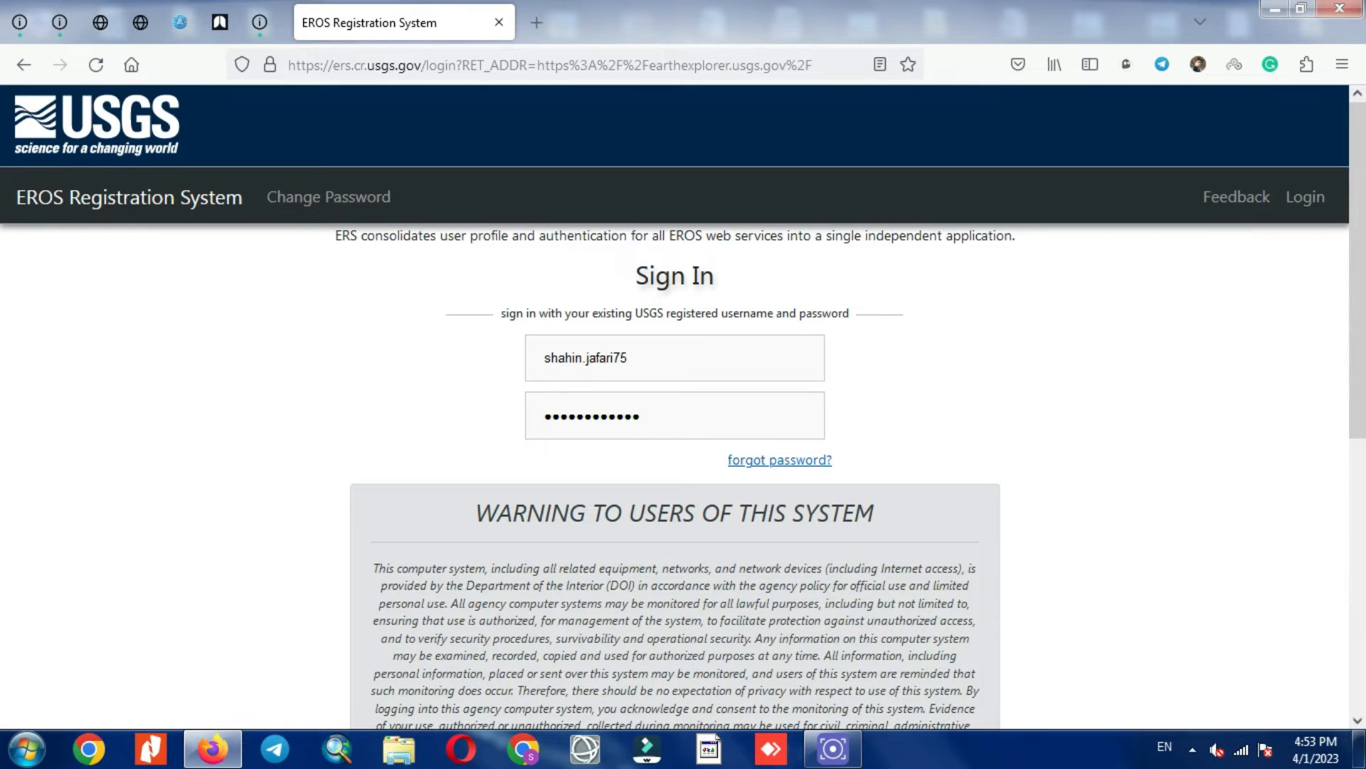
Step: Sign in to ERS with the entered username and password, returning to EarthExplorer logged in
scroll(683, 406, "down", 5)
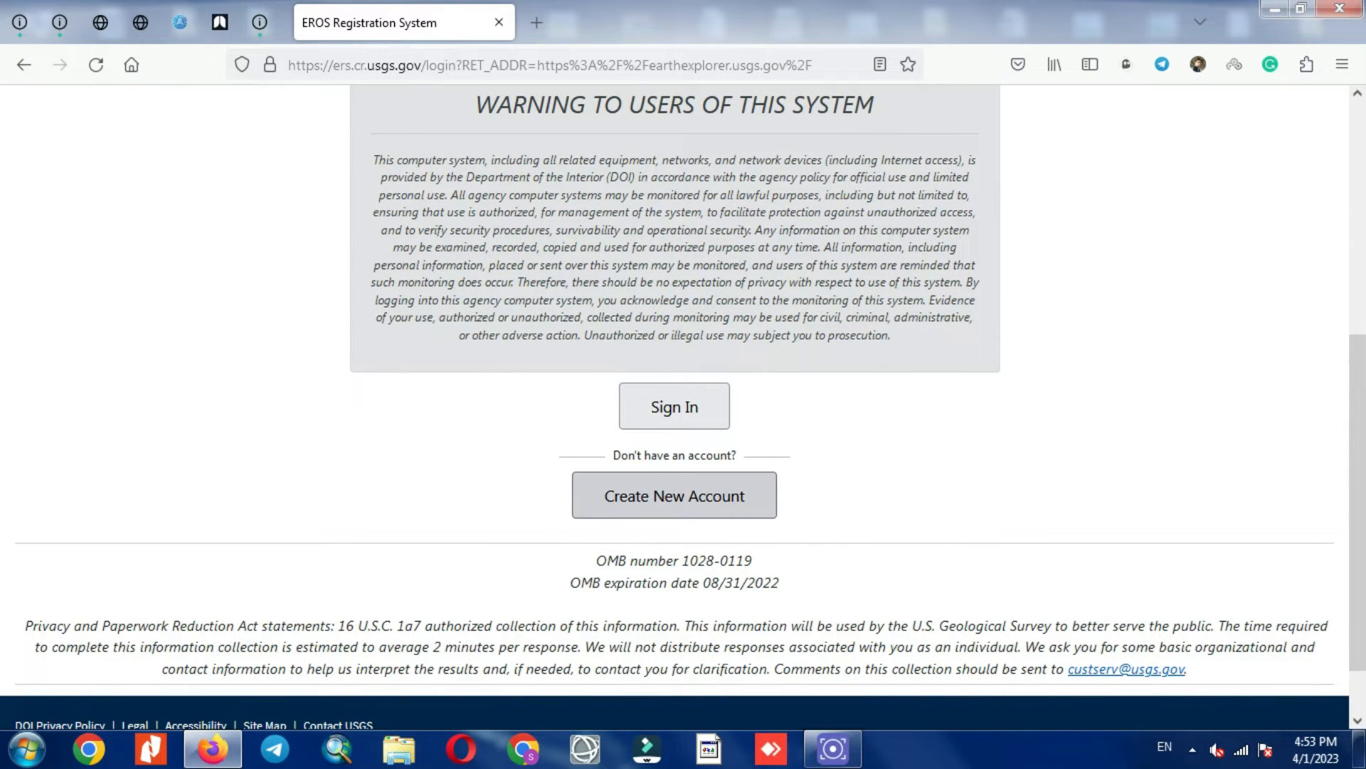
scroll(683, 405, "up", 3)
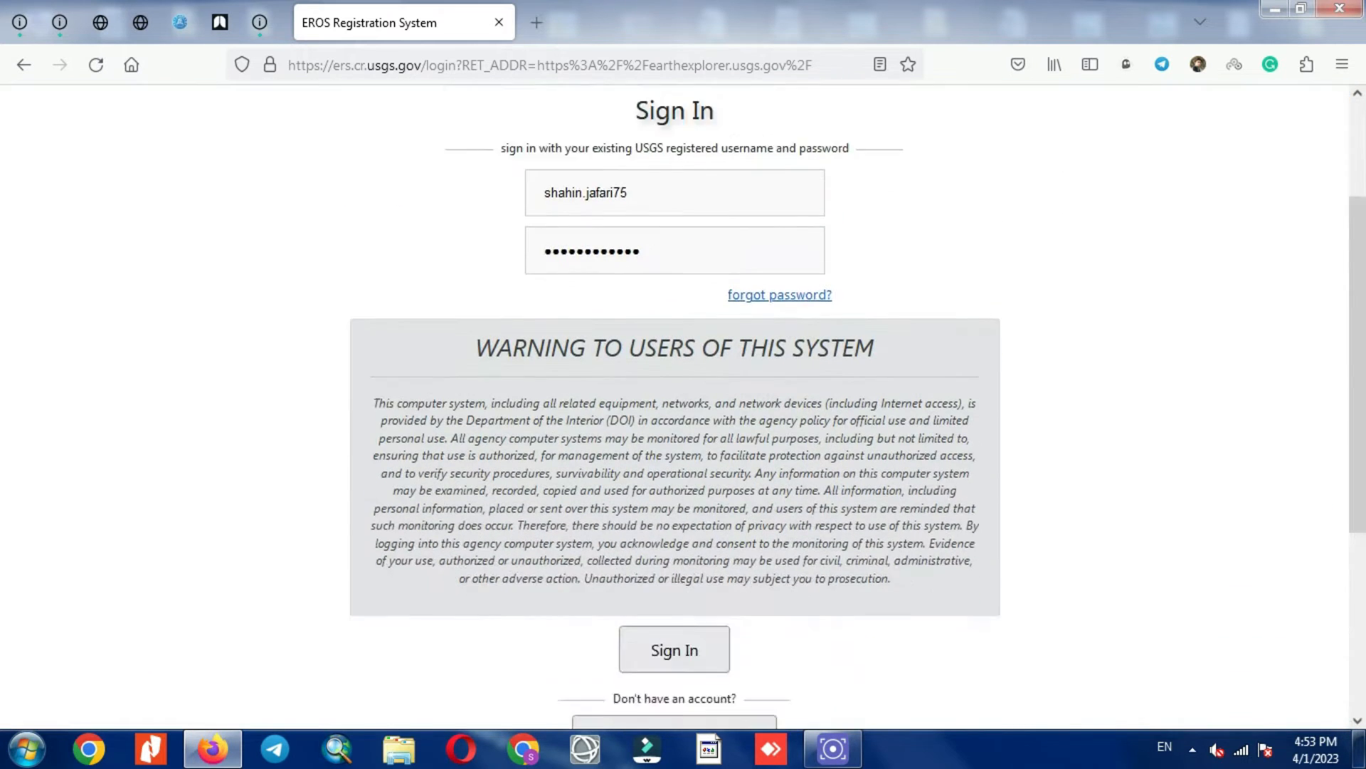
scroll(675, 406, "down", 3)
left_click(674, 407)
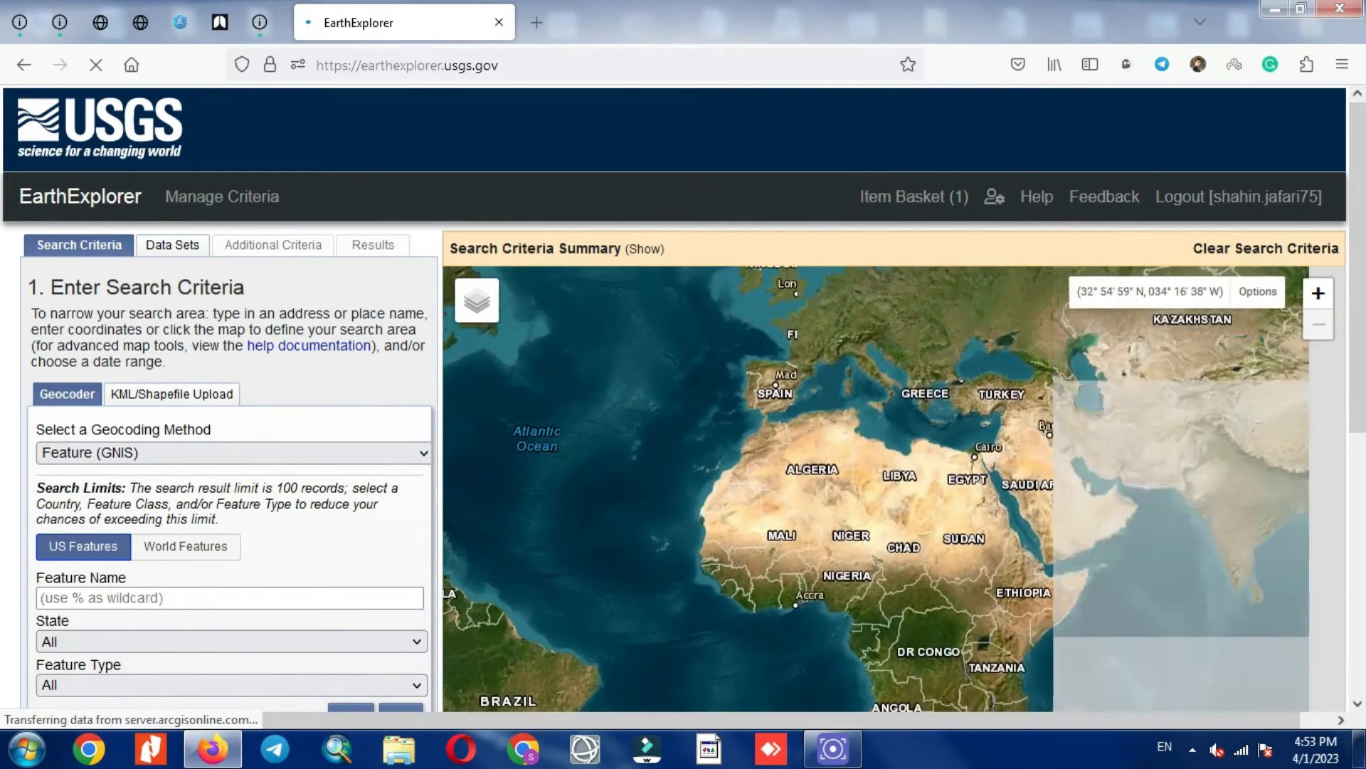
Step: Center the map on Iran's Jahrom–Lar region and switch the area method to KML/Shapefile Upload
left_click_drag(955, 456, 610, 434)
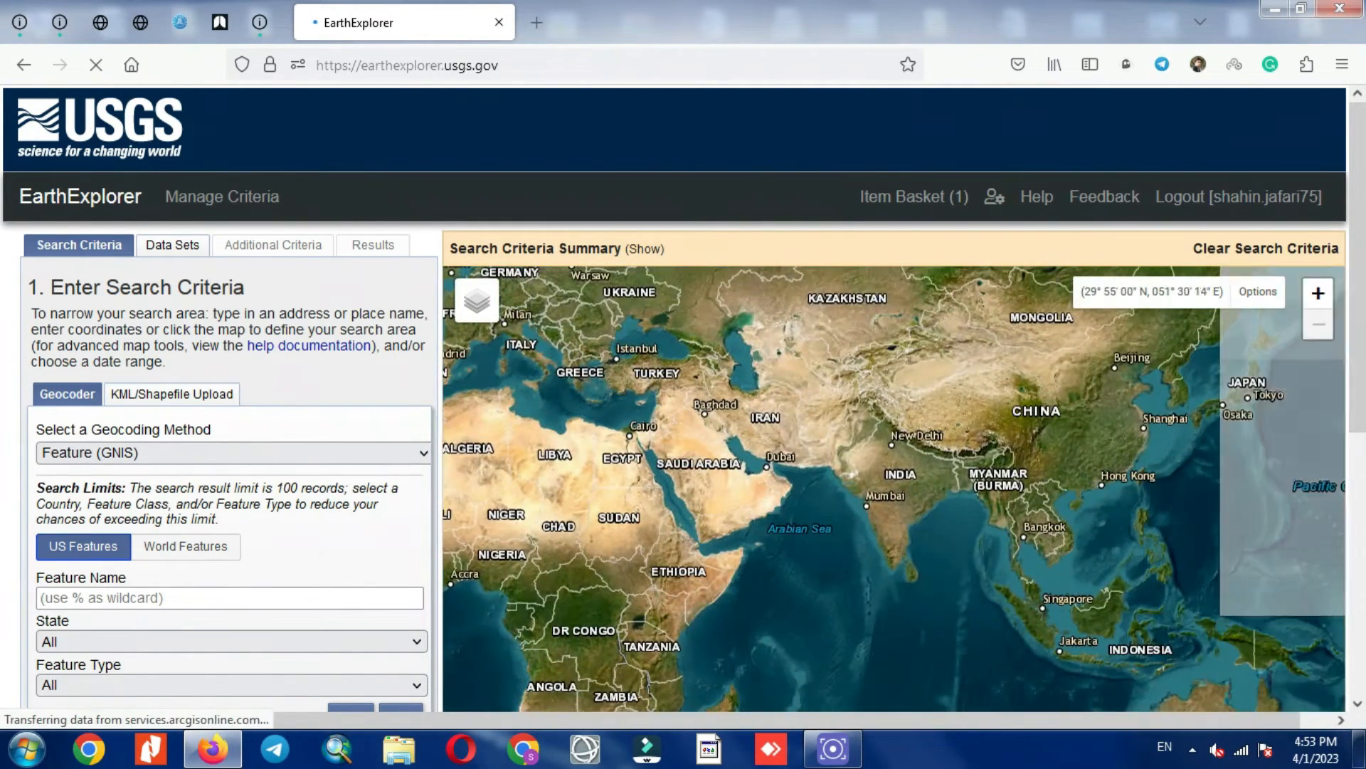
scroll(758, 449, "up", 5)
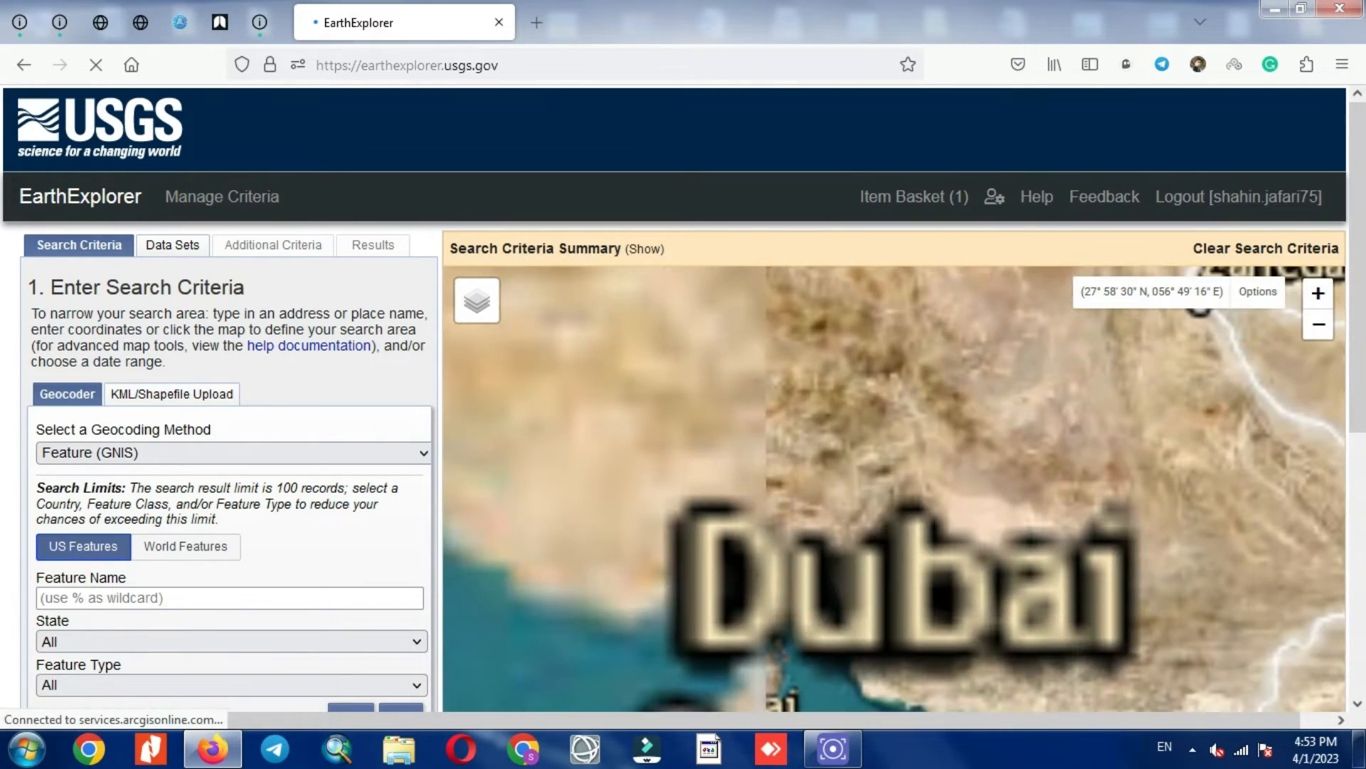
left_click_drag(617, 433, 799, 447)
scroll(806, 513, "up", 2)
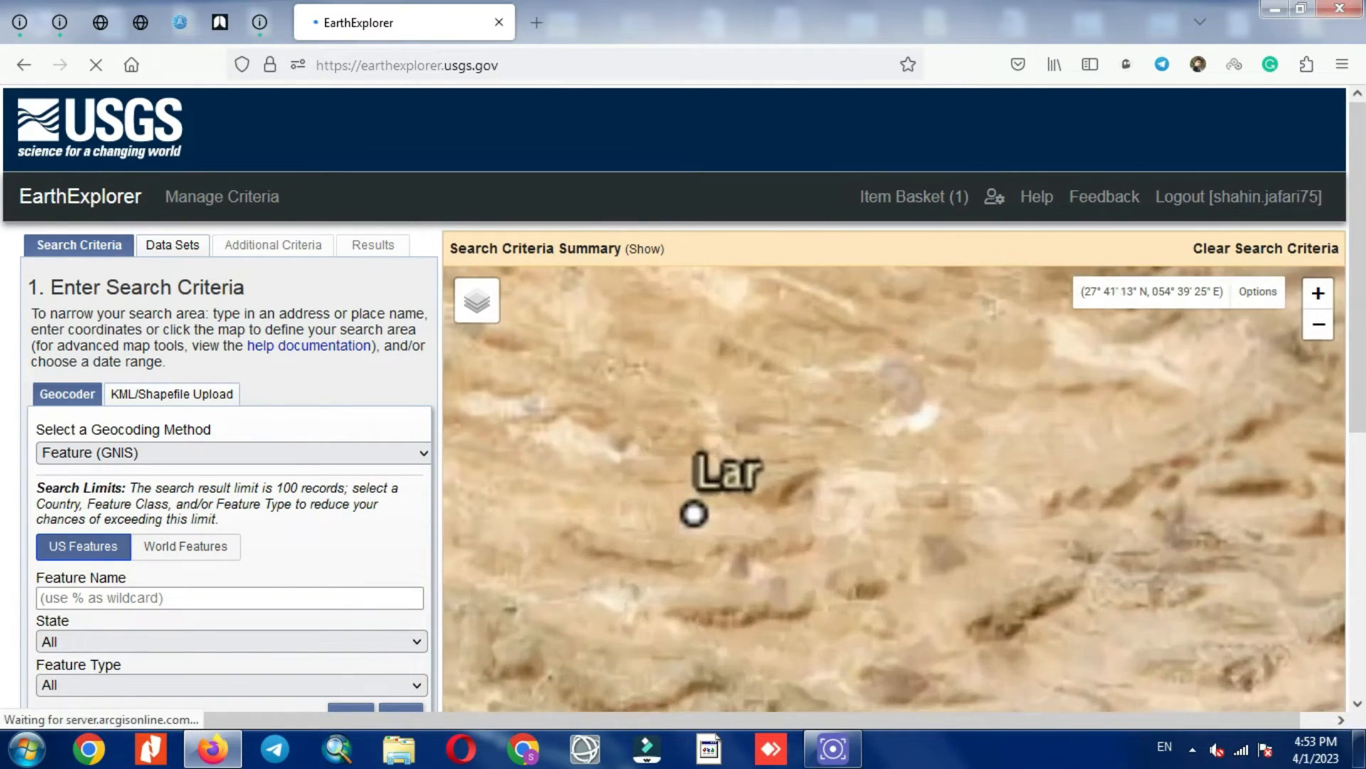
scroll(826, 512, "down", 3)
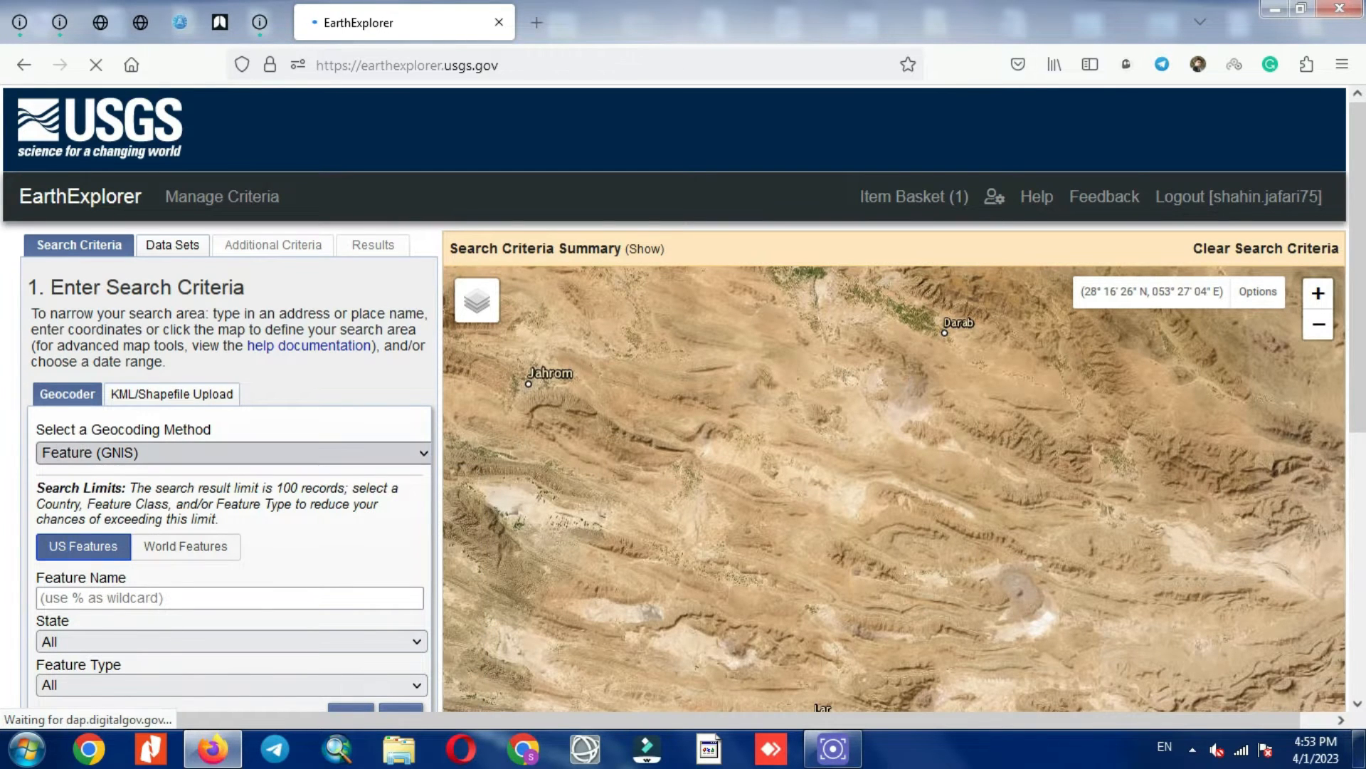
scroll(235, 453, "down", 3)
left_click(234, 351)
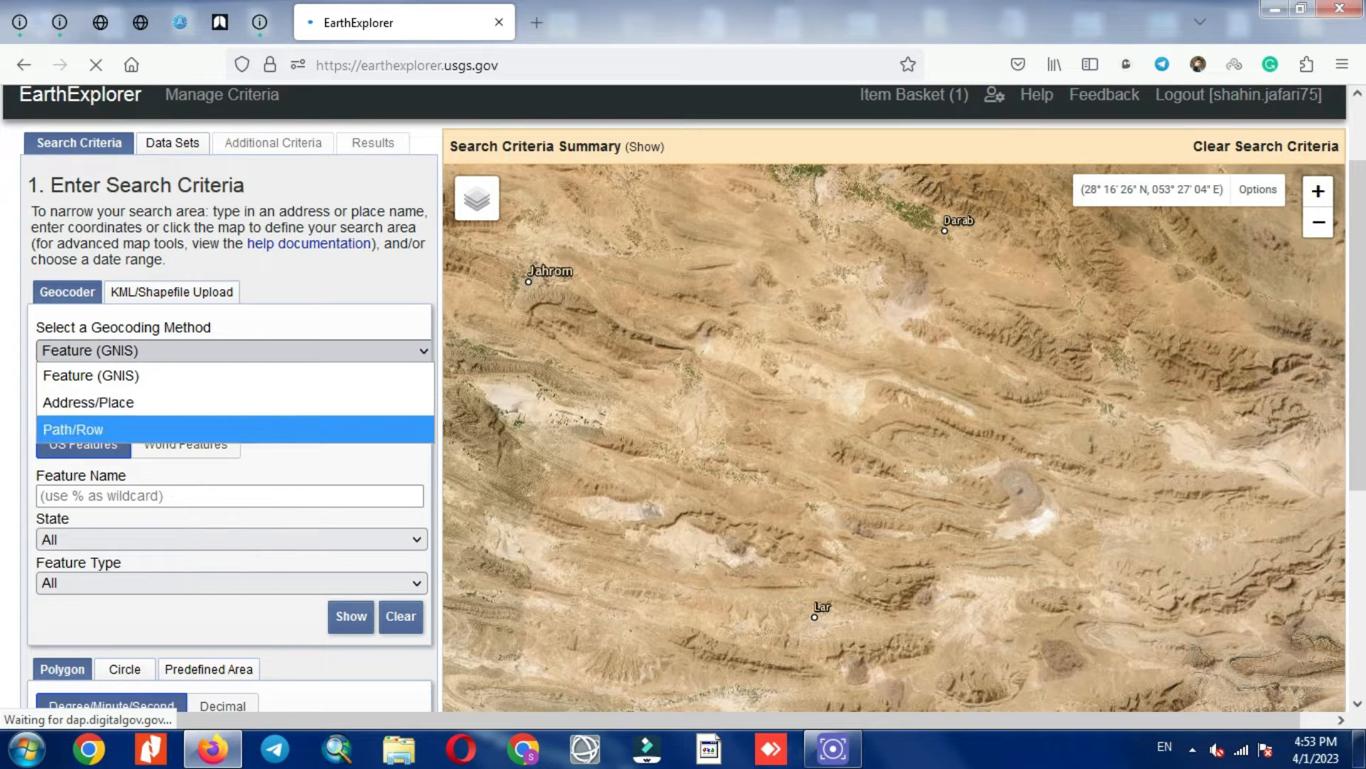
left_click(171, 292)
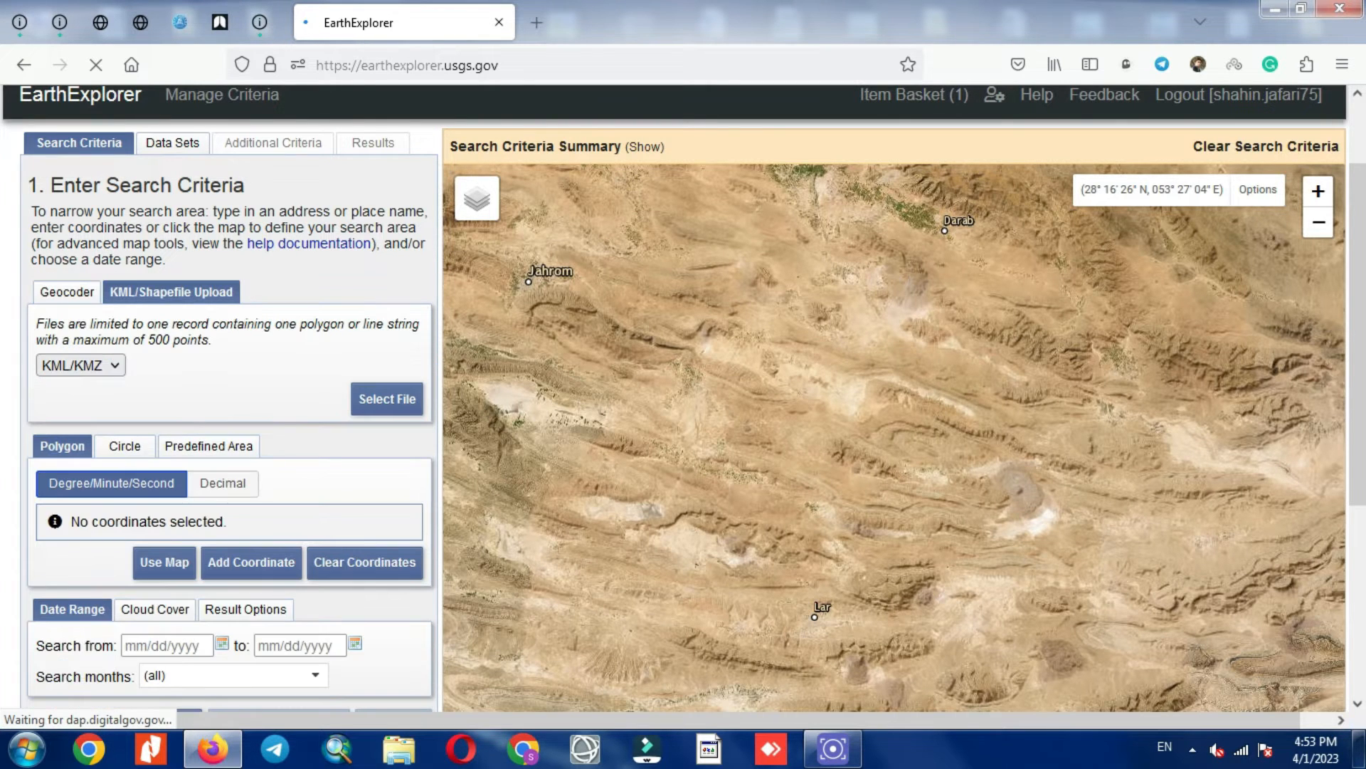
Step: Check the area file-type list, then pan the map to the Kerman–Rafsanjan mining area
left_click(80, 365)
left_click(81, 365)
scroll(709, 389, "down", 2)
left_click_drag(738, 249, 787, 409)
scroll(786, 410, "up", 2)
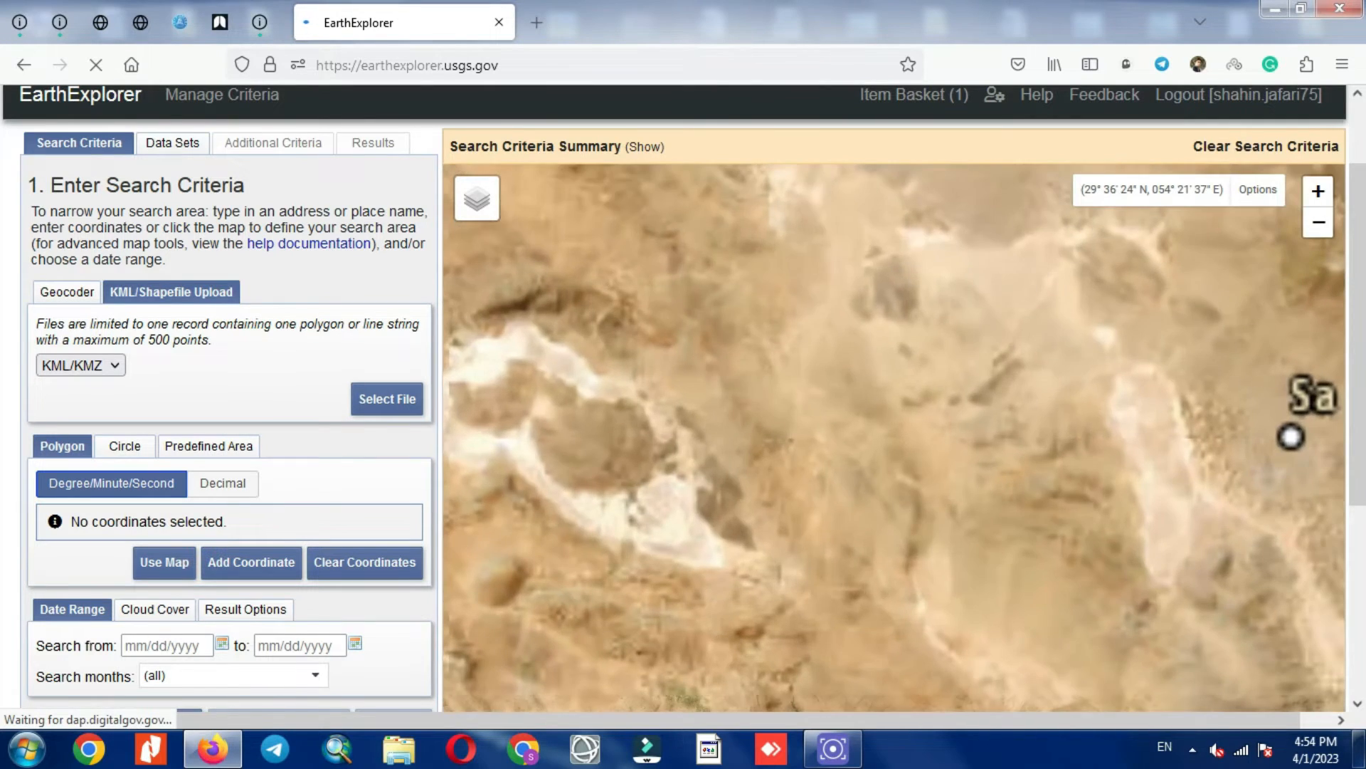
left_click_drag(797, 407, 1050, 350)
left_click_drag(638, 373, 849, 399)
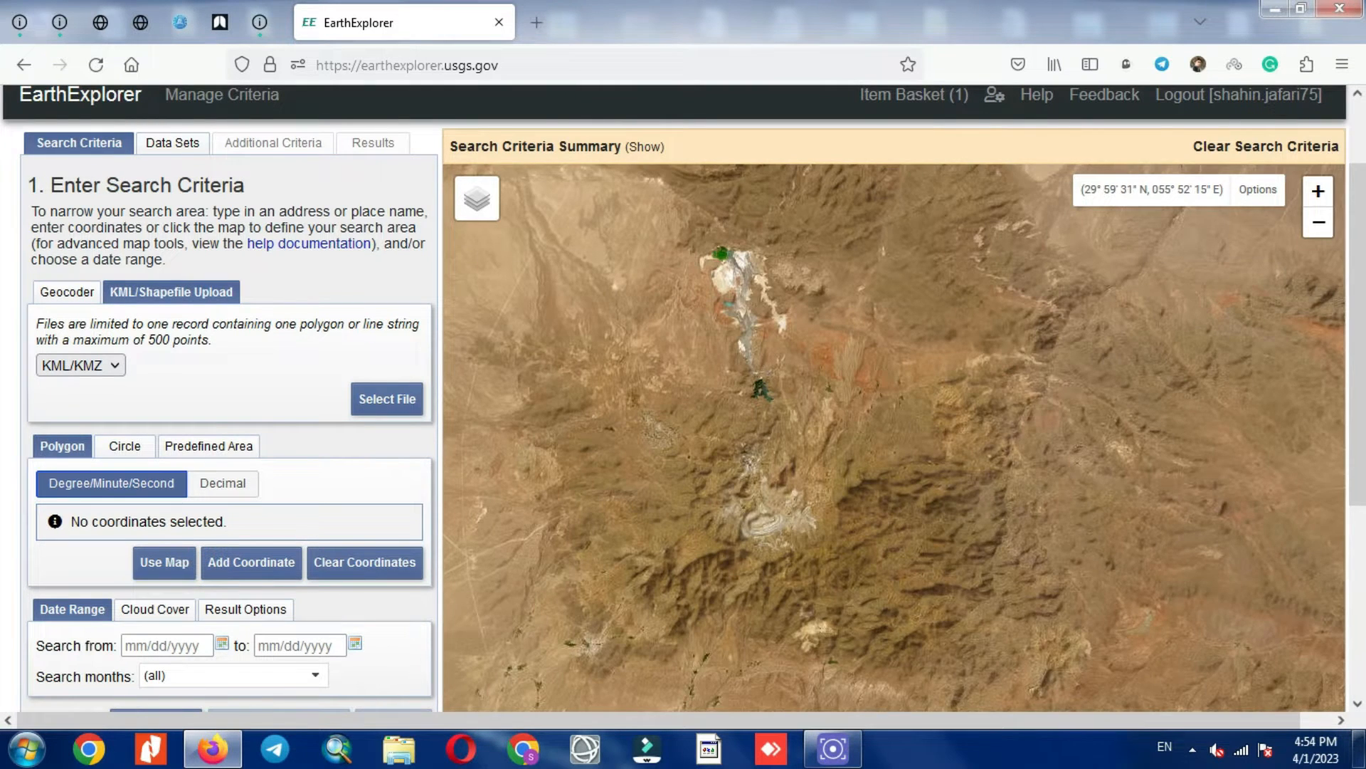
Step: Place four polygon corners on the map around 30° N, 056° E
left_click(1183, 247)
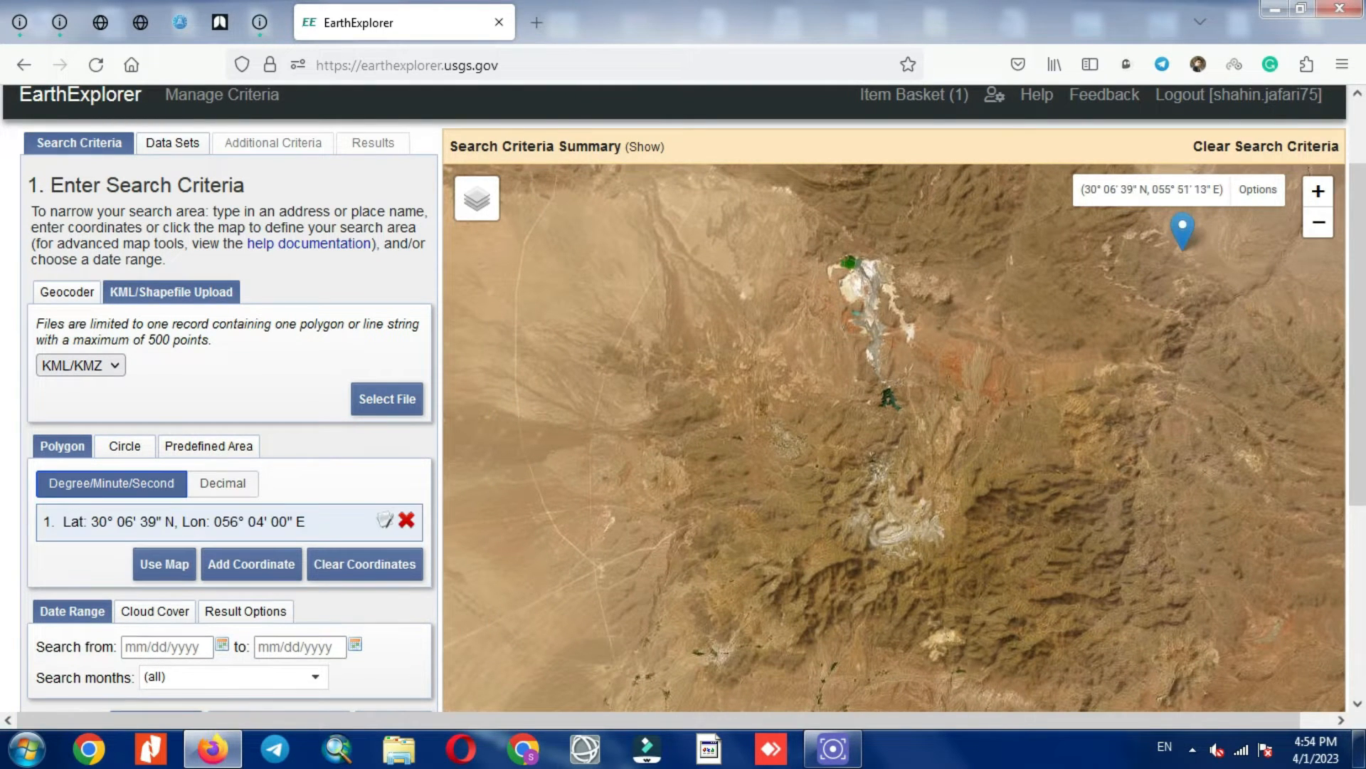
left_click(525, 203)
left_click(528, 665)
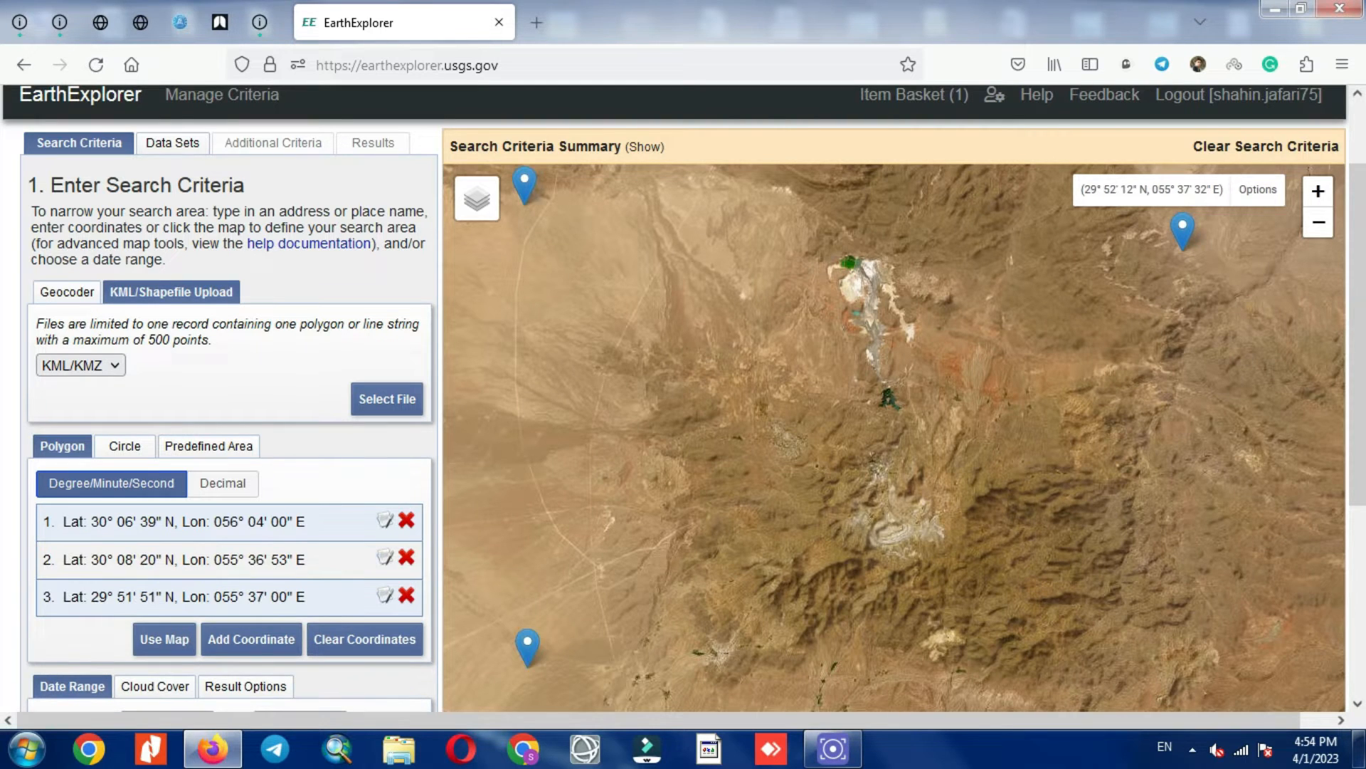
left_click(1256, 651)
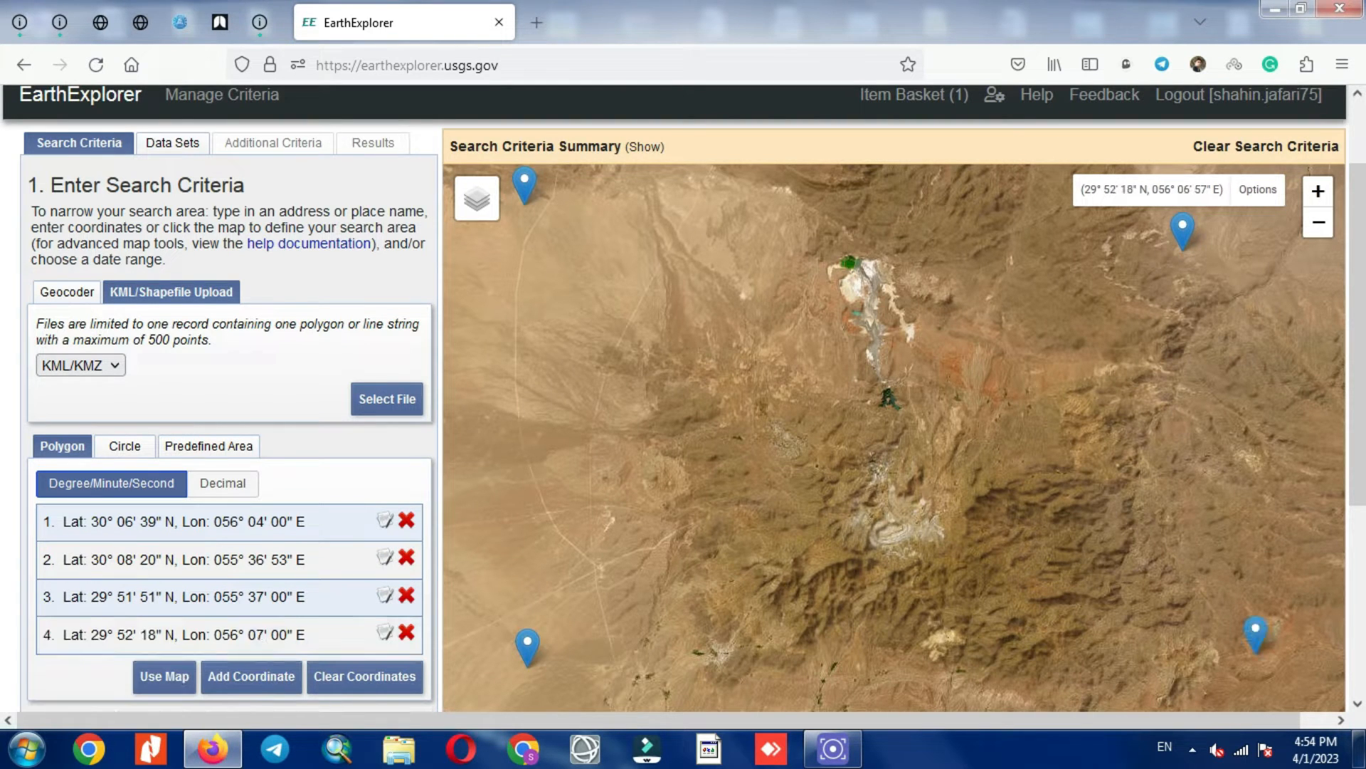
scroll(228, 398, "down", 3)
scroll(228, 399, "down", 2)
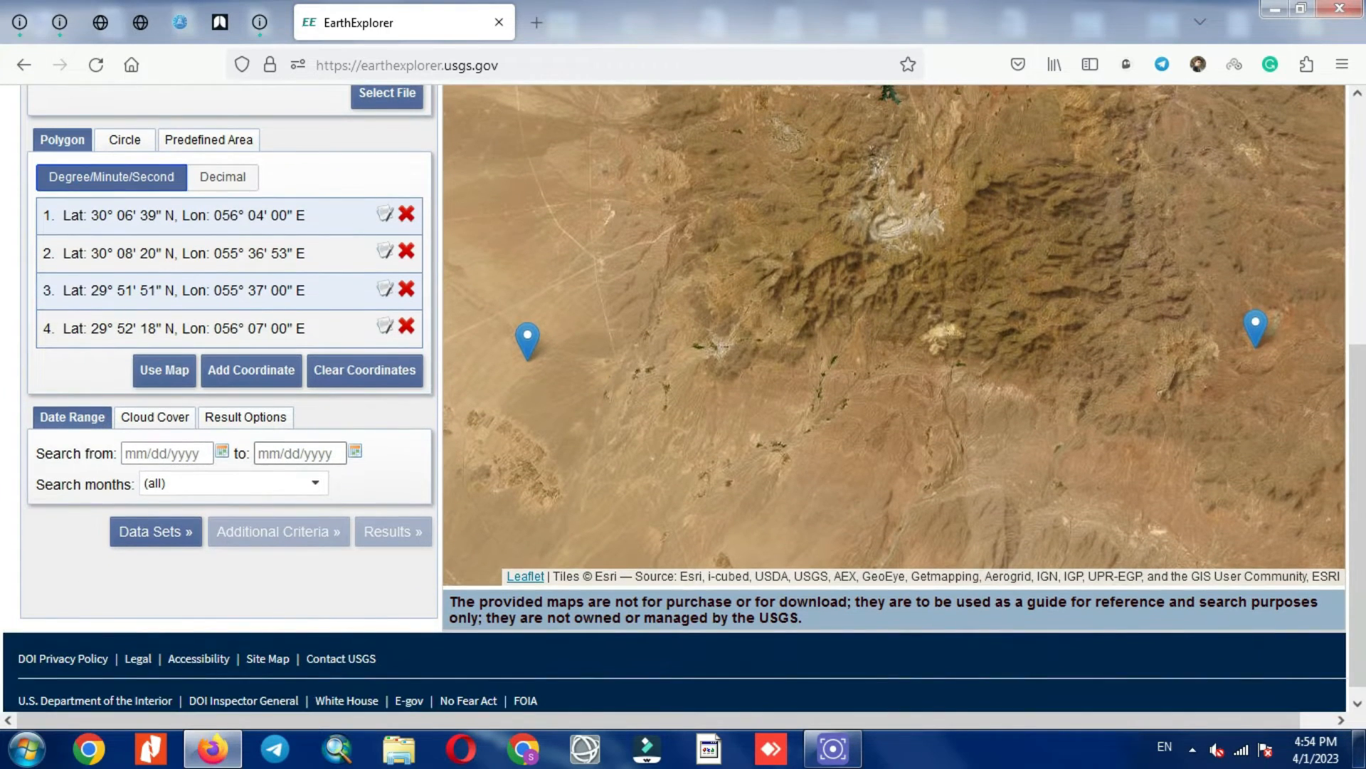
Step: Pick 04/01/2000 as the start date and 04/01/2004 as the end date in the calendars
left_click(222, 450)
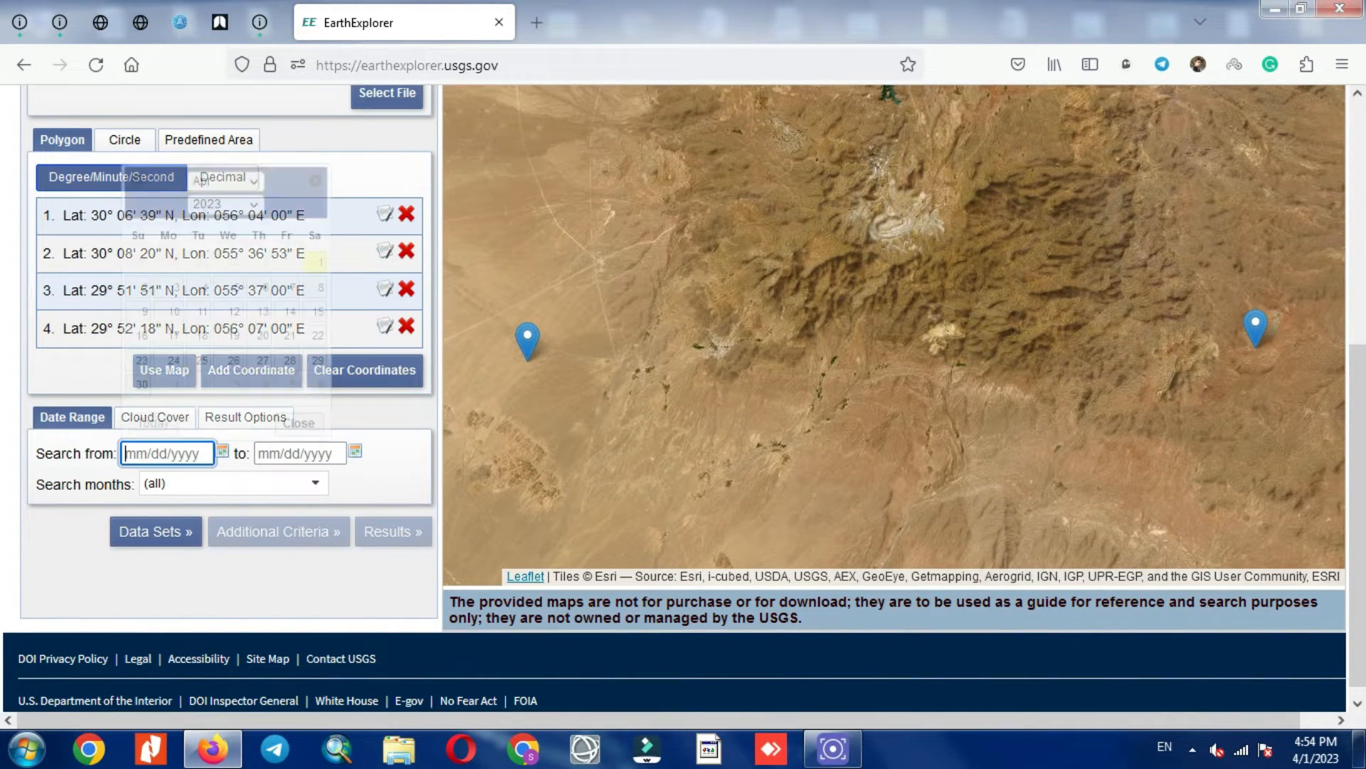
left_click(226, 204)
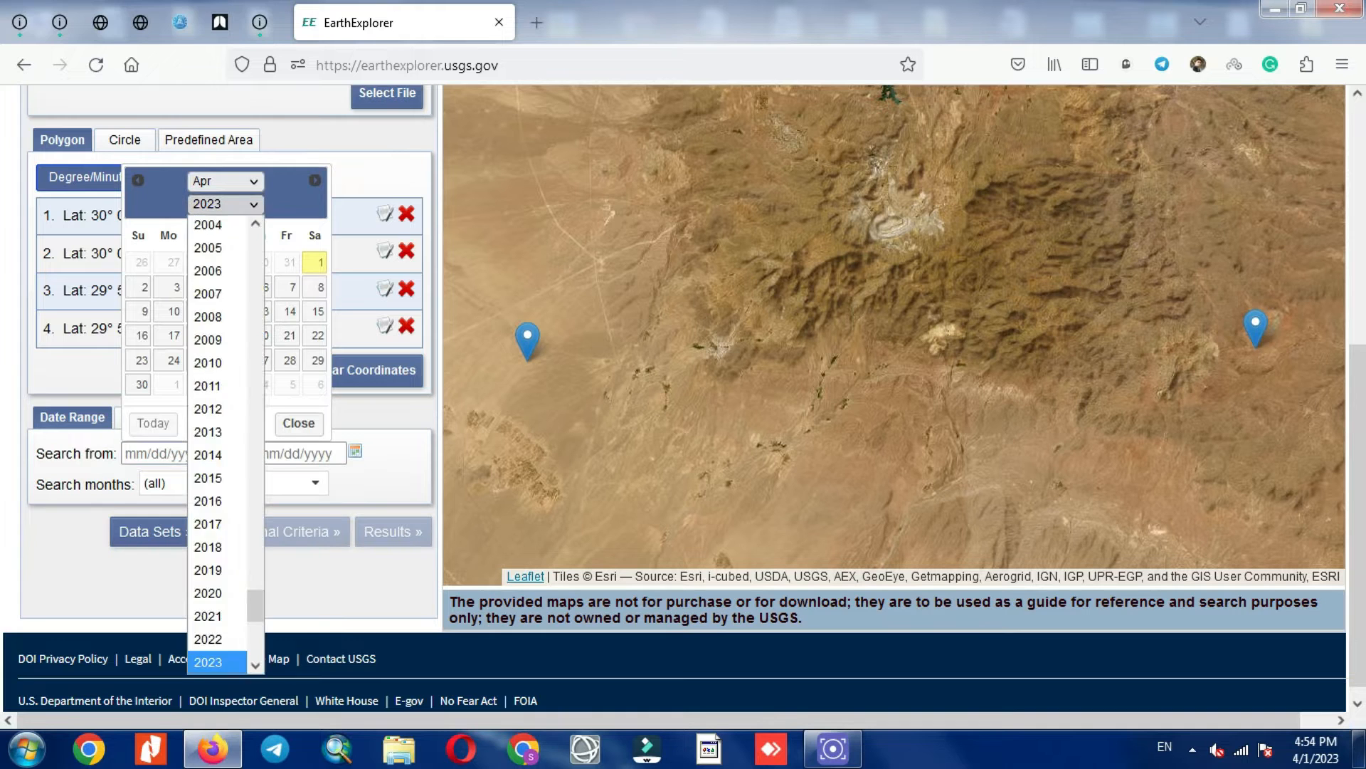
left_click(256, 224)
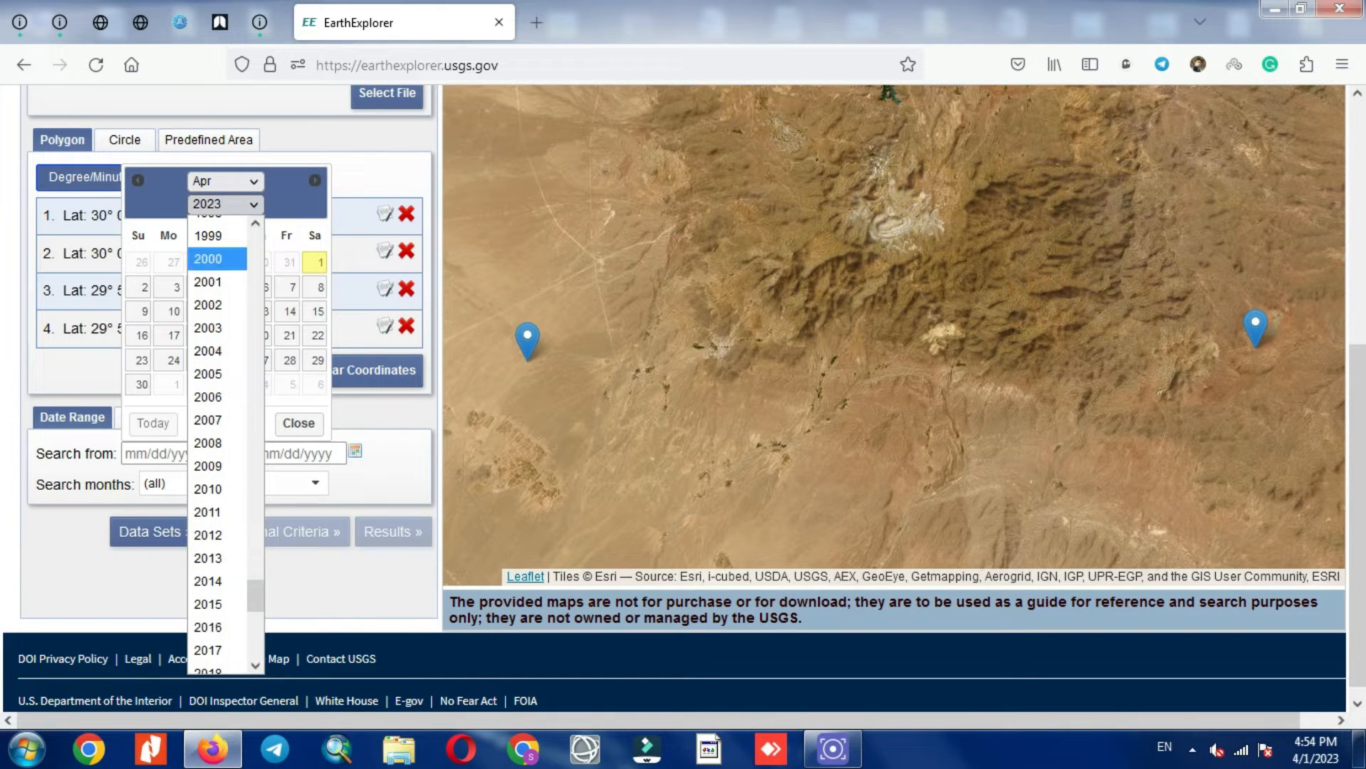
left_click(208, 260)
left_click(314, 262)
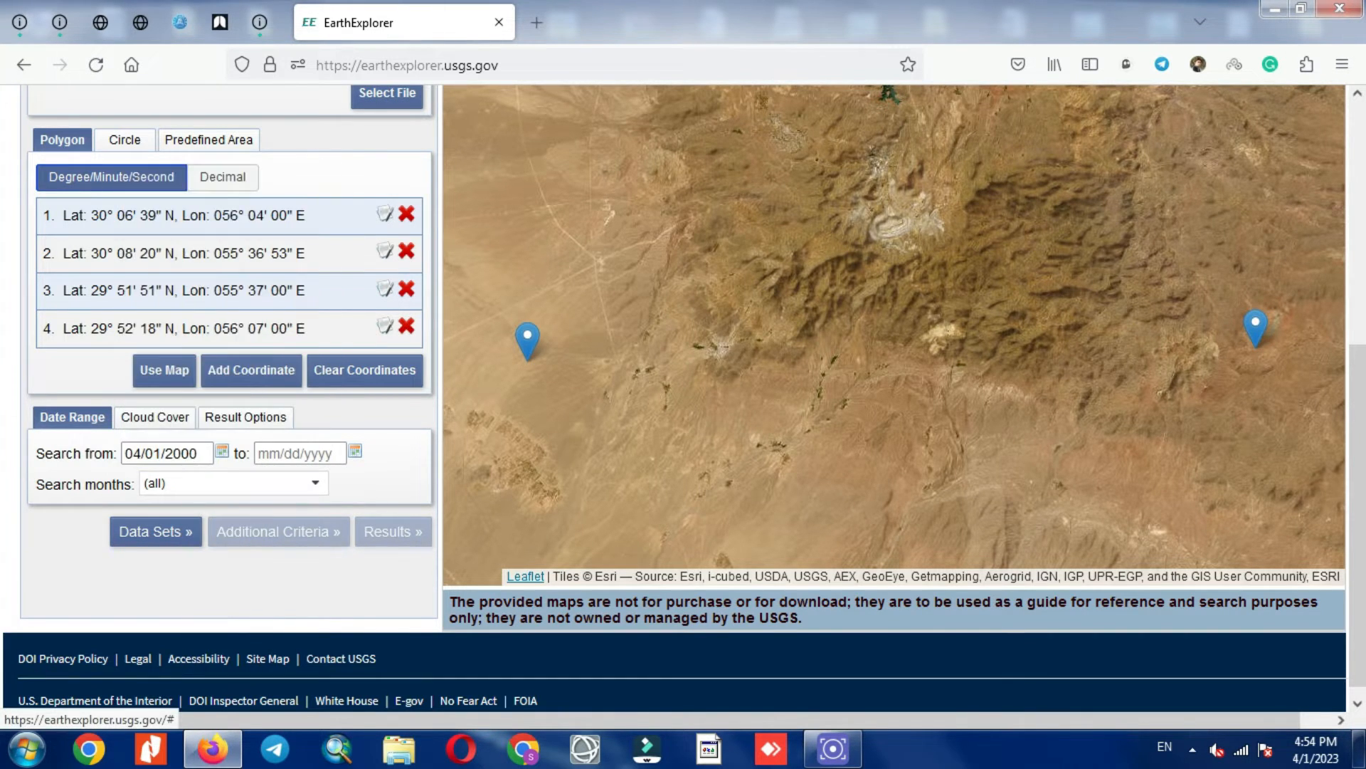
left_click(299, 454)
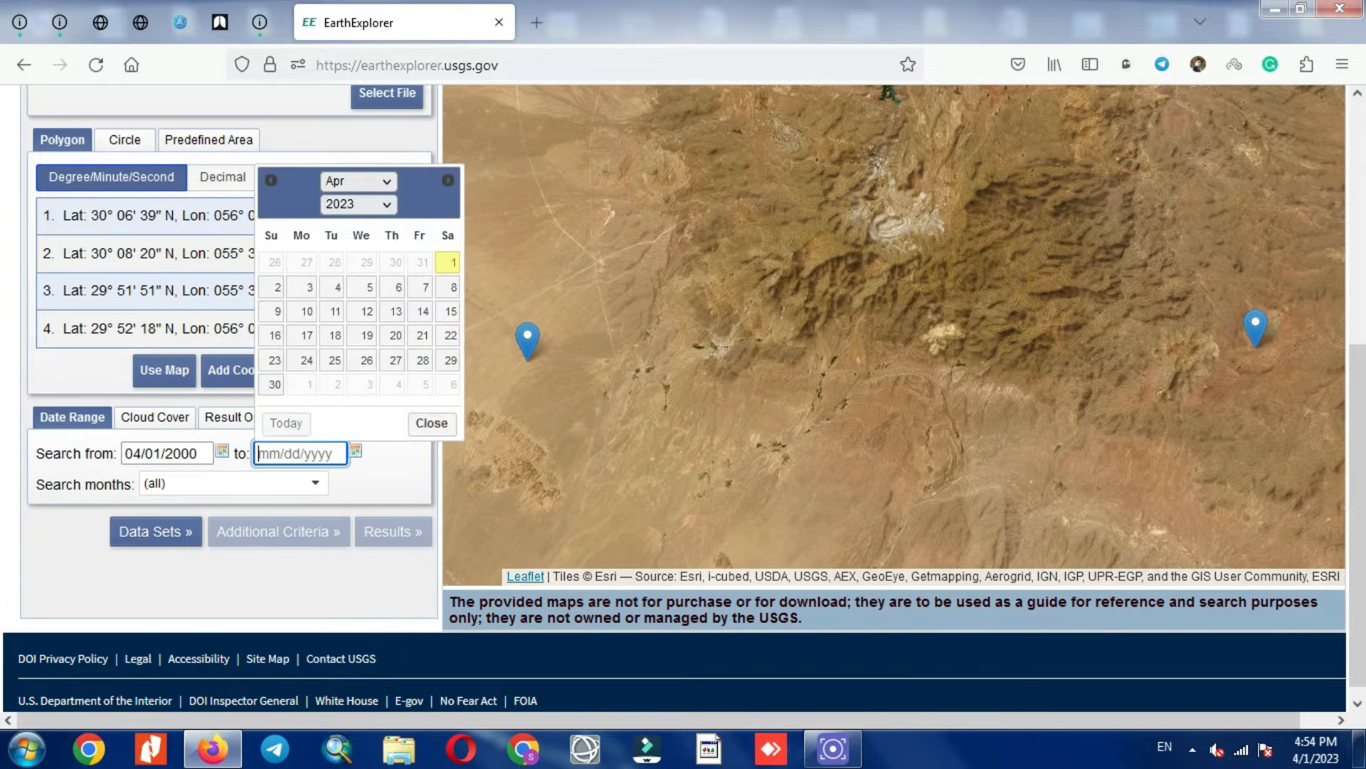
left_click(357, 204)
left_click(341, 225)
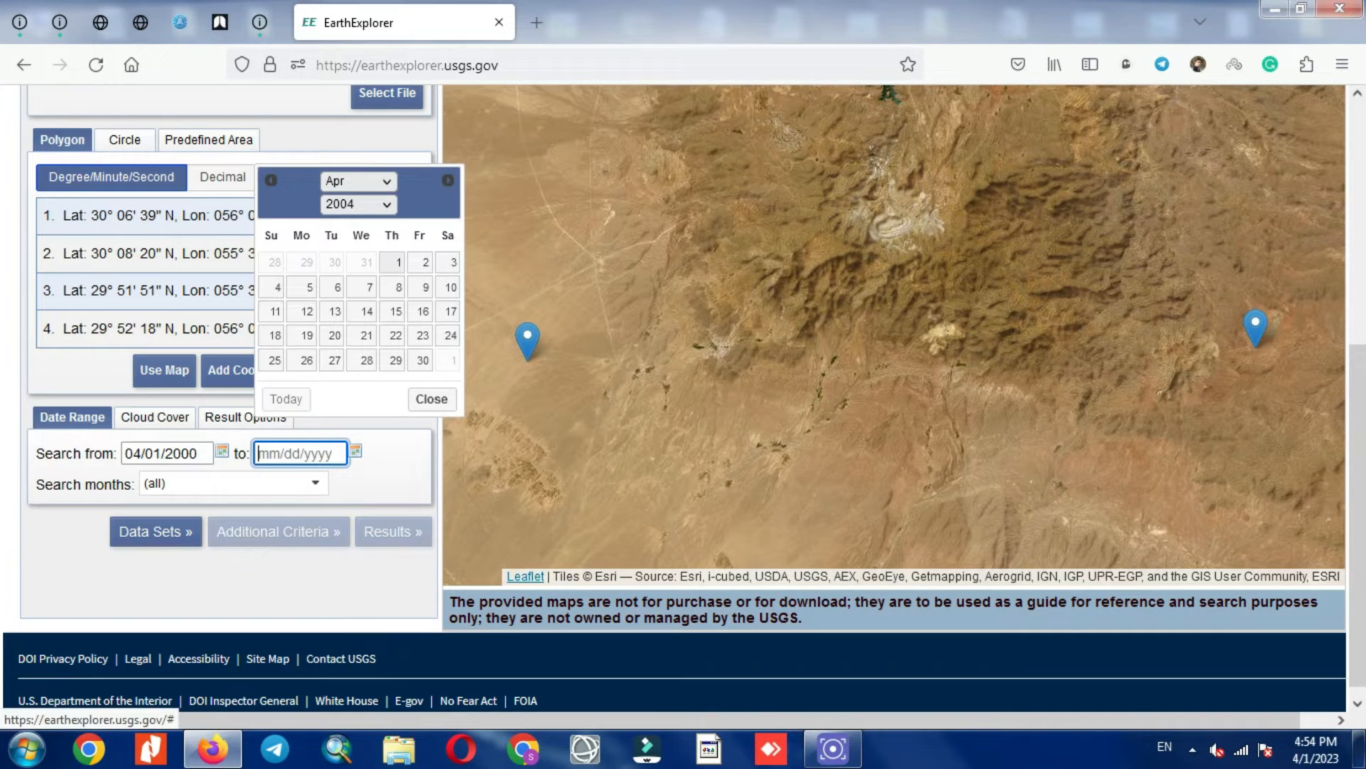
left_click(399, 262)
scroll(683, 398, "up", 5)
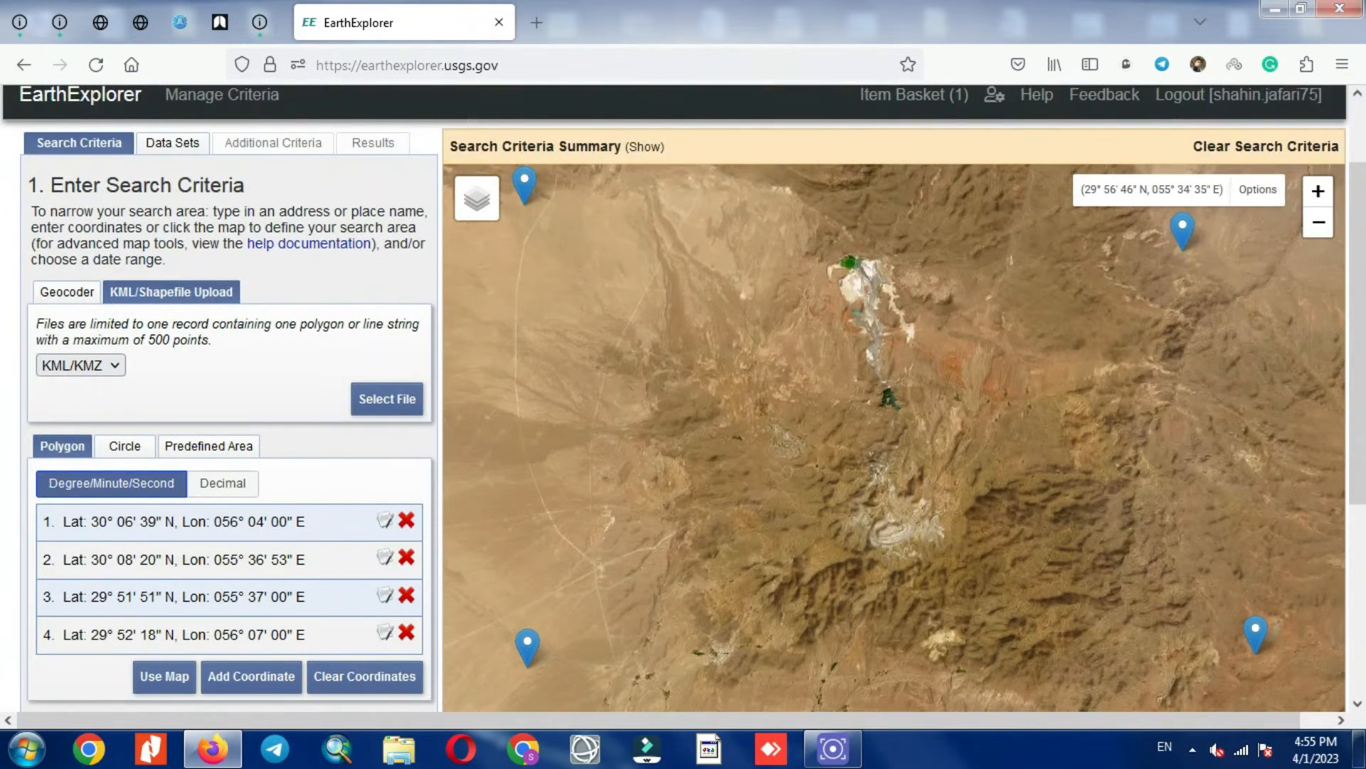
scroll(684, 398, "up", 2)
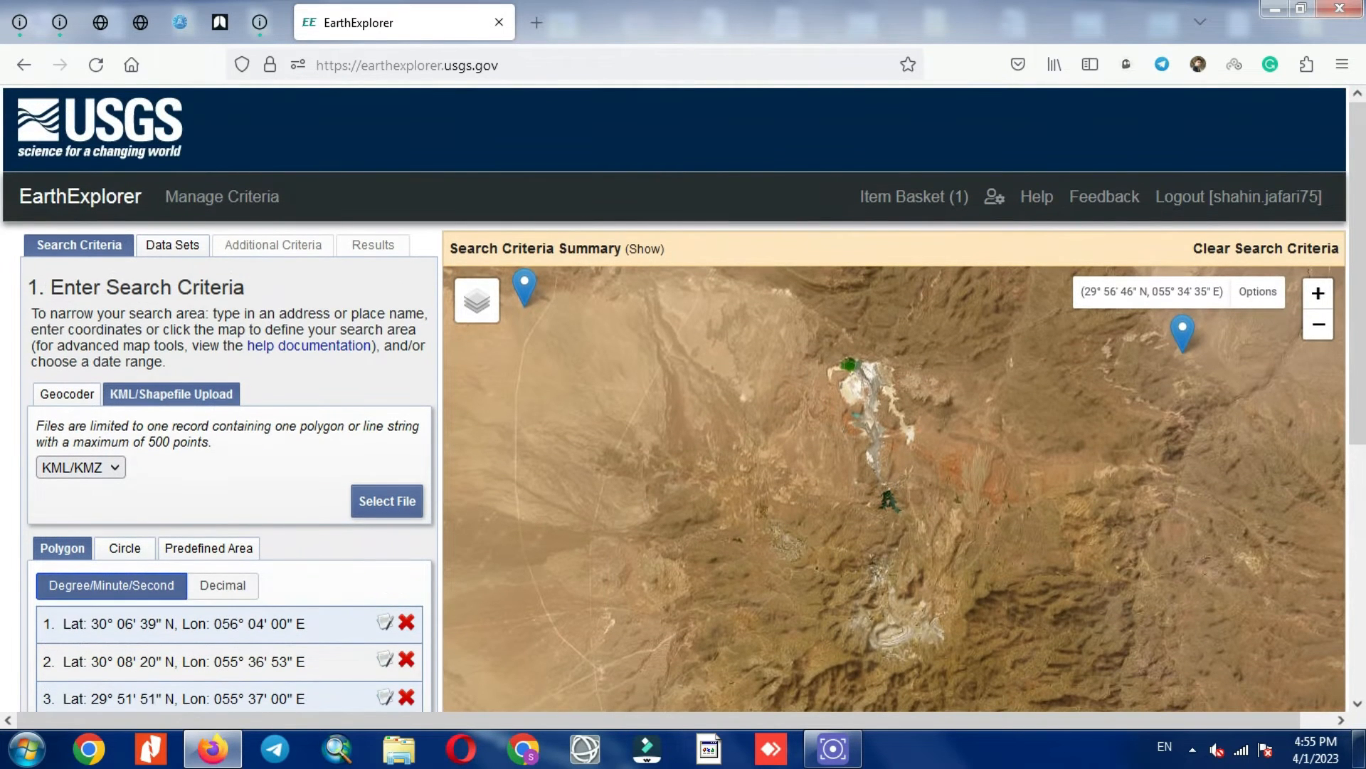
Step: Tick ASTER Level 1T V3 under NASA LPDAAC Collections > ASTER Collections in Data Sets
left_click(172, 244)
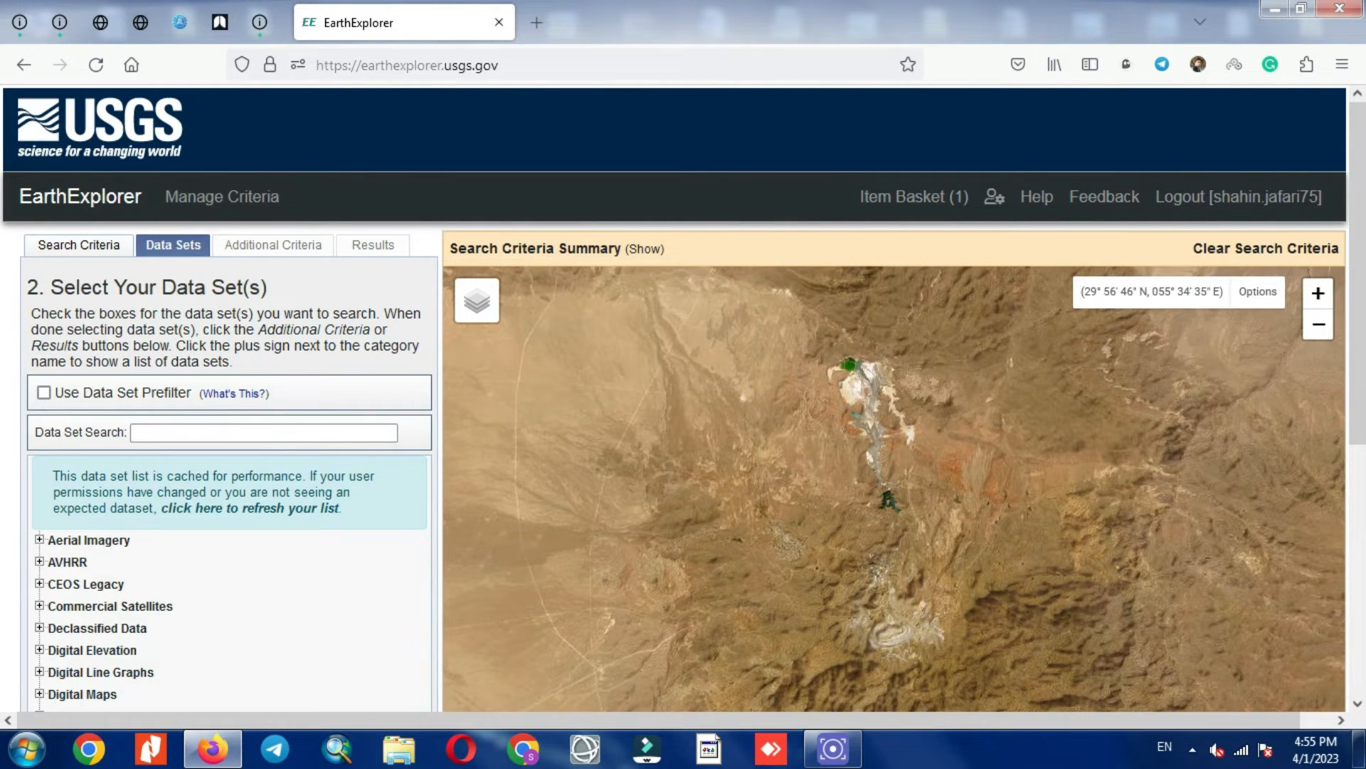
scroll(683, 399, "down", 5)
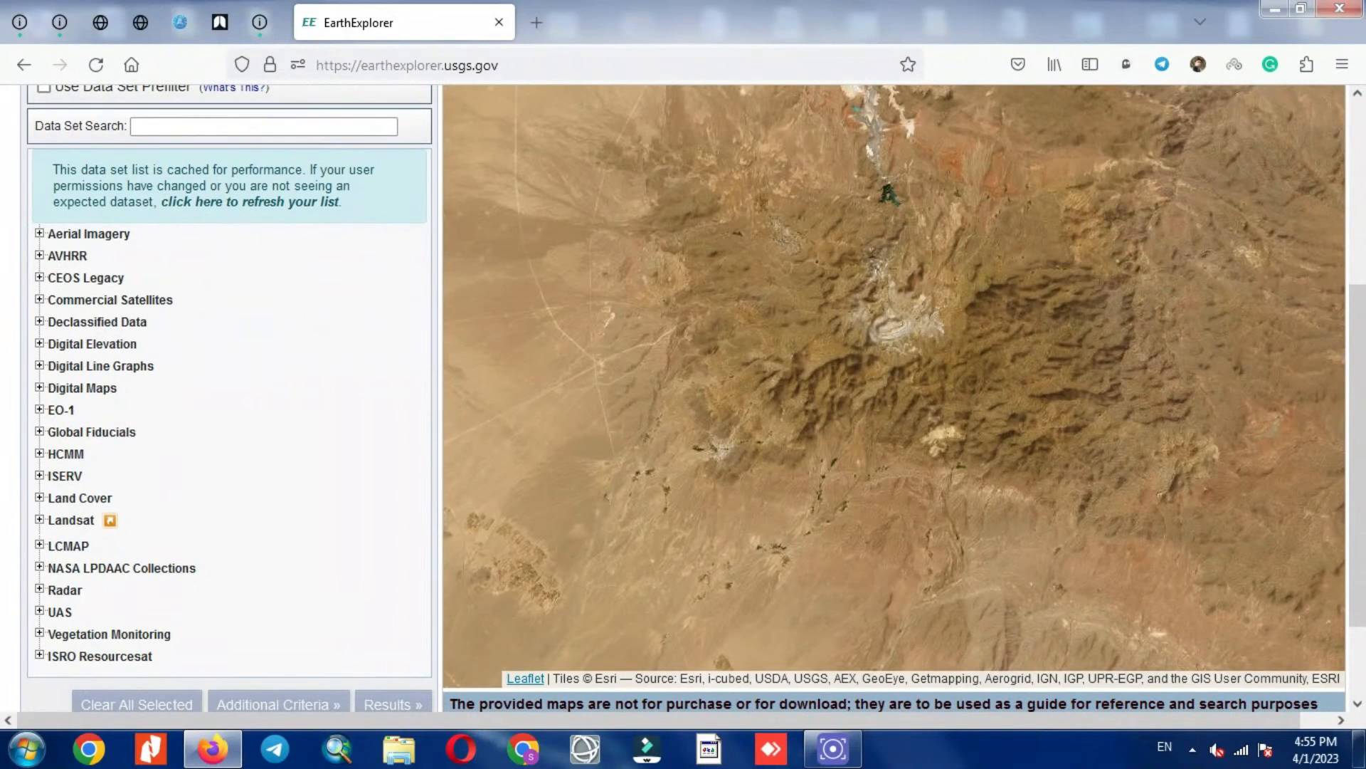
scroll(214, 427, "down", 2)
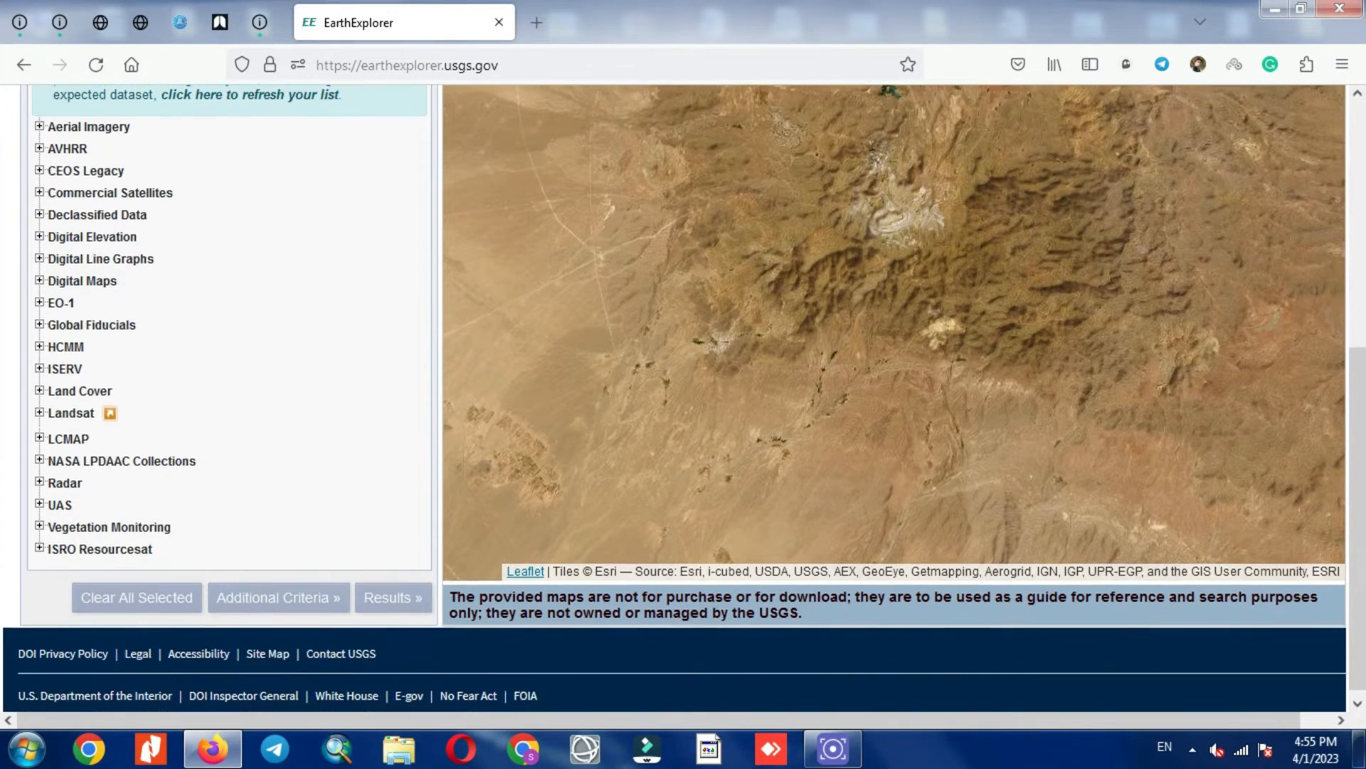
left_click(121, 452)
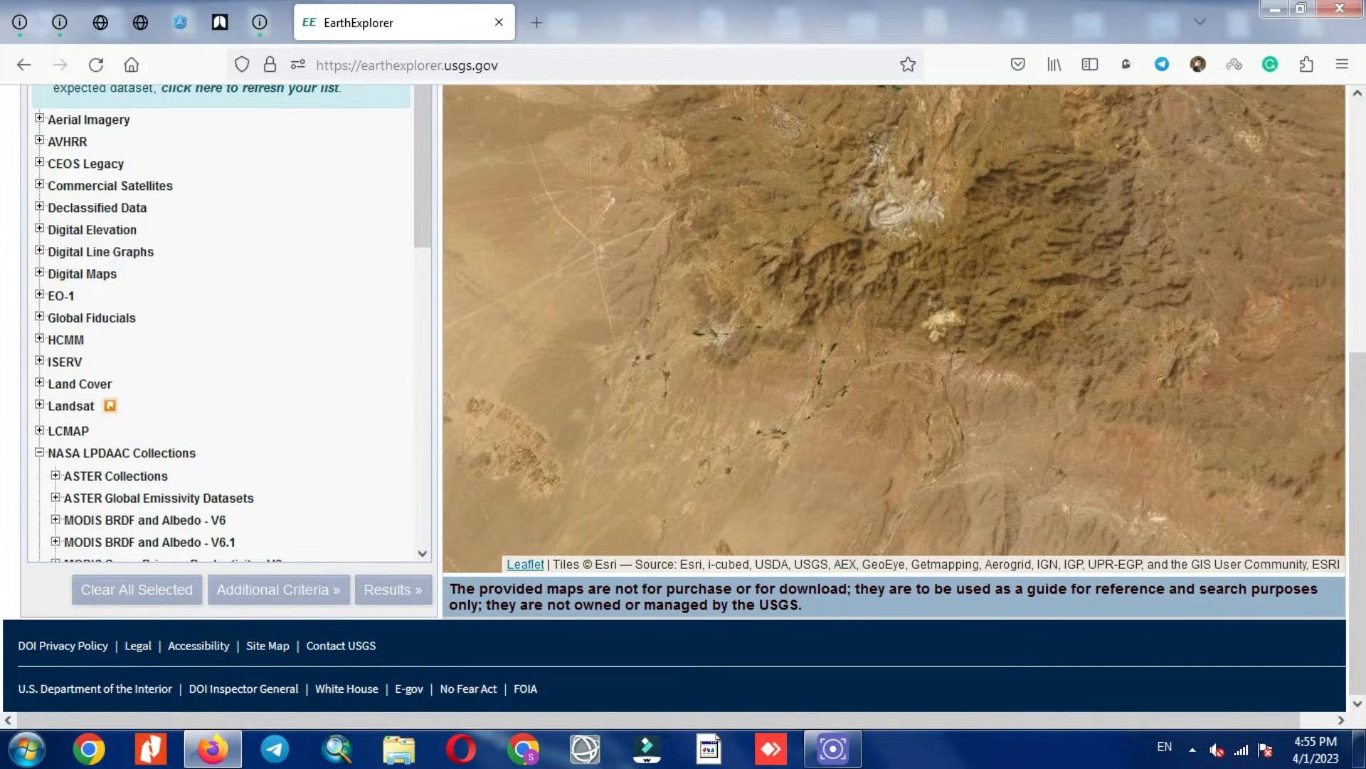
scroll(156, 401, "down", 3)
scroll(157, 398, "down", 3)
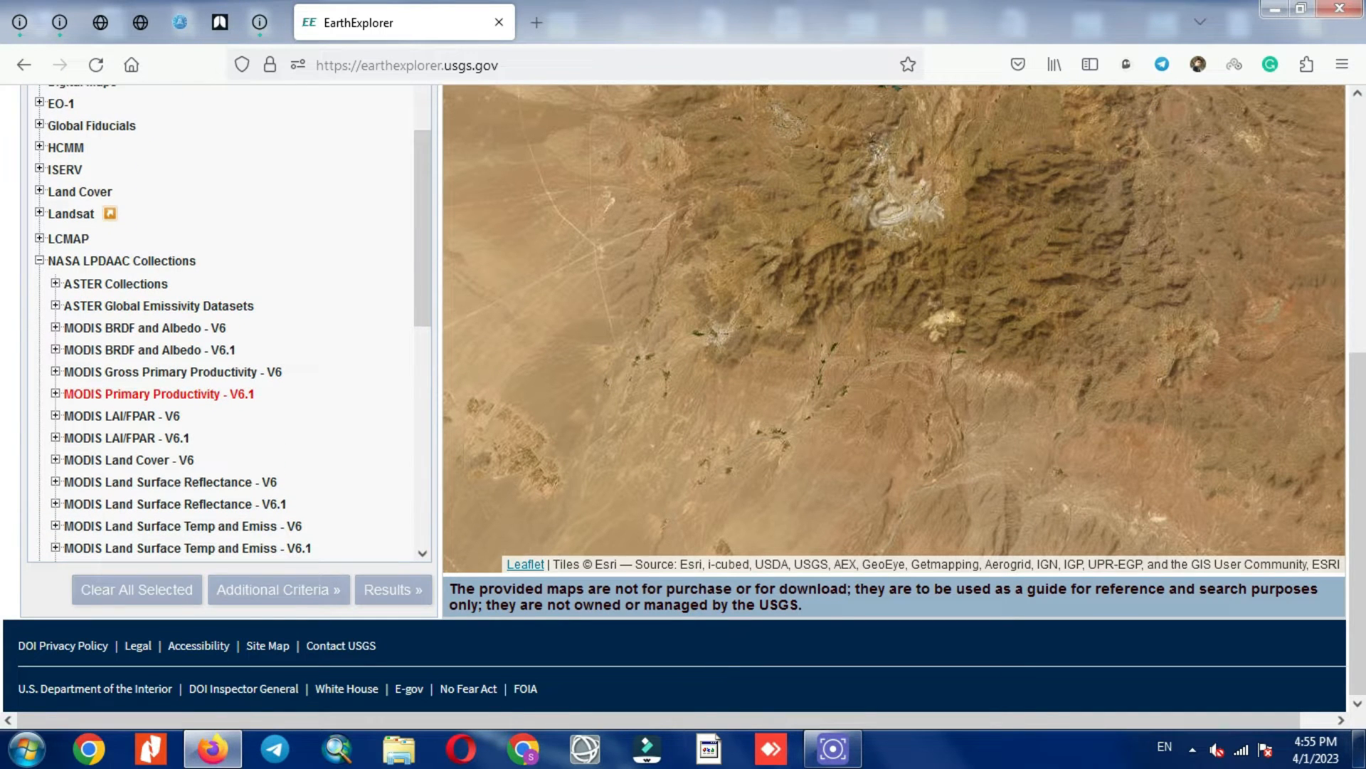
left_click(115, 284)
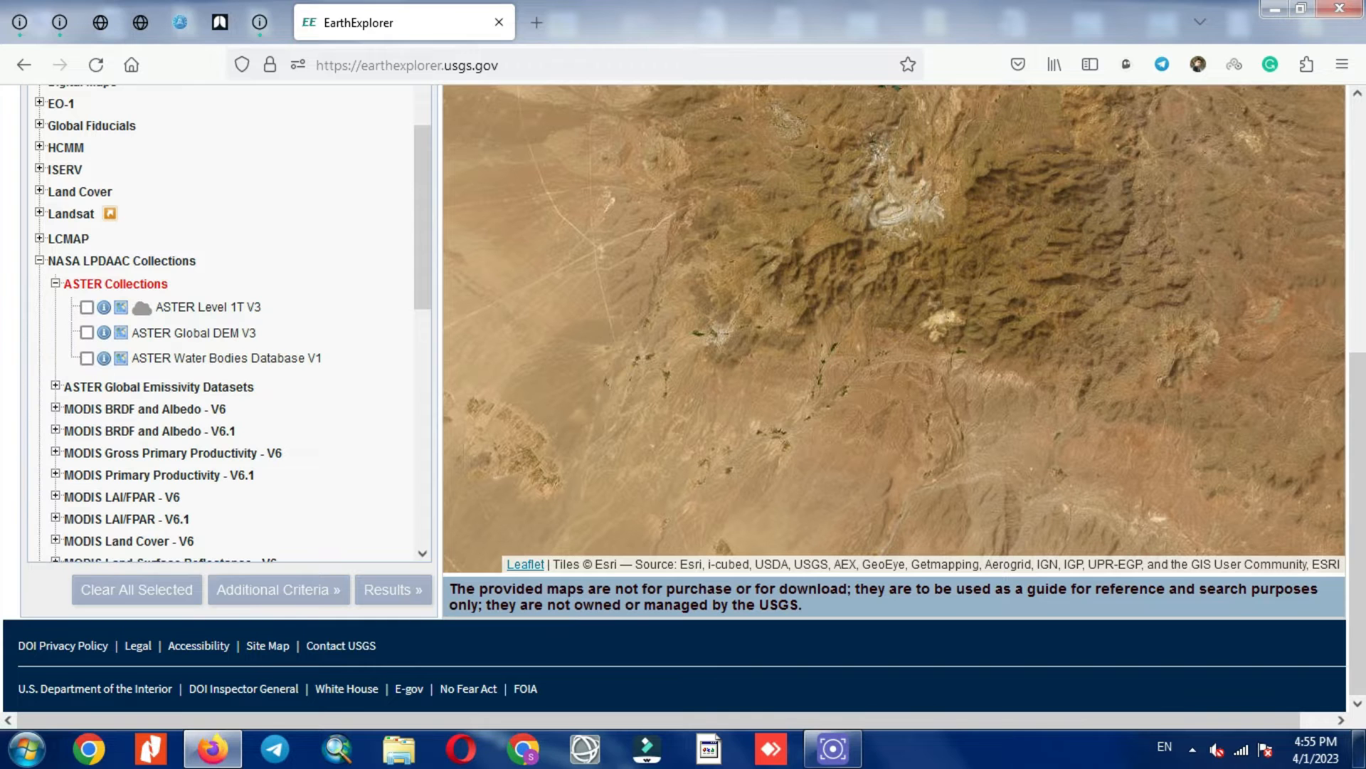
scroll(113, 285, "down", 1)
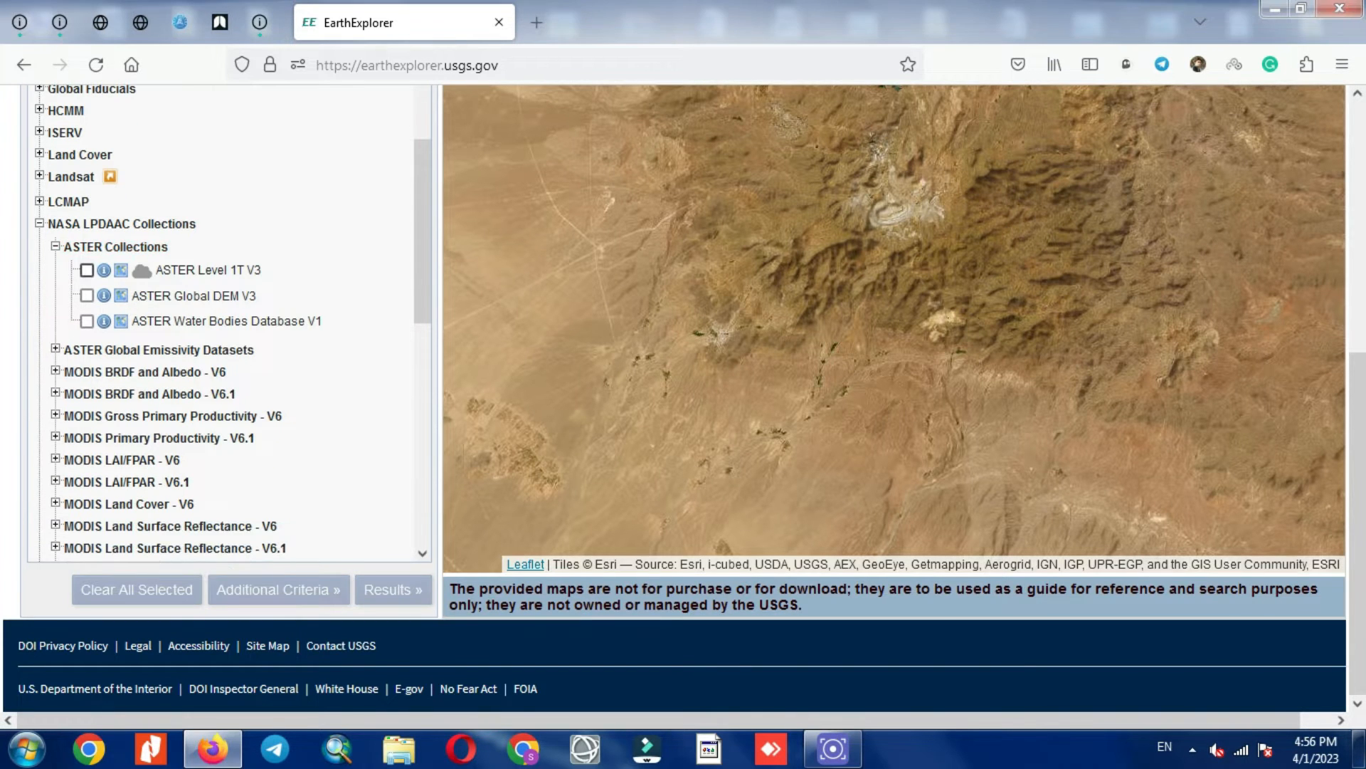
left_click(86, 270)
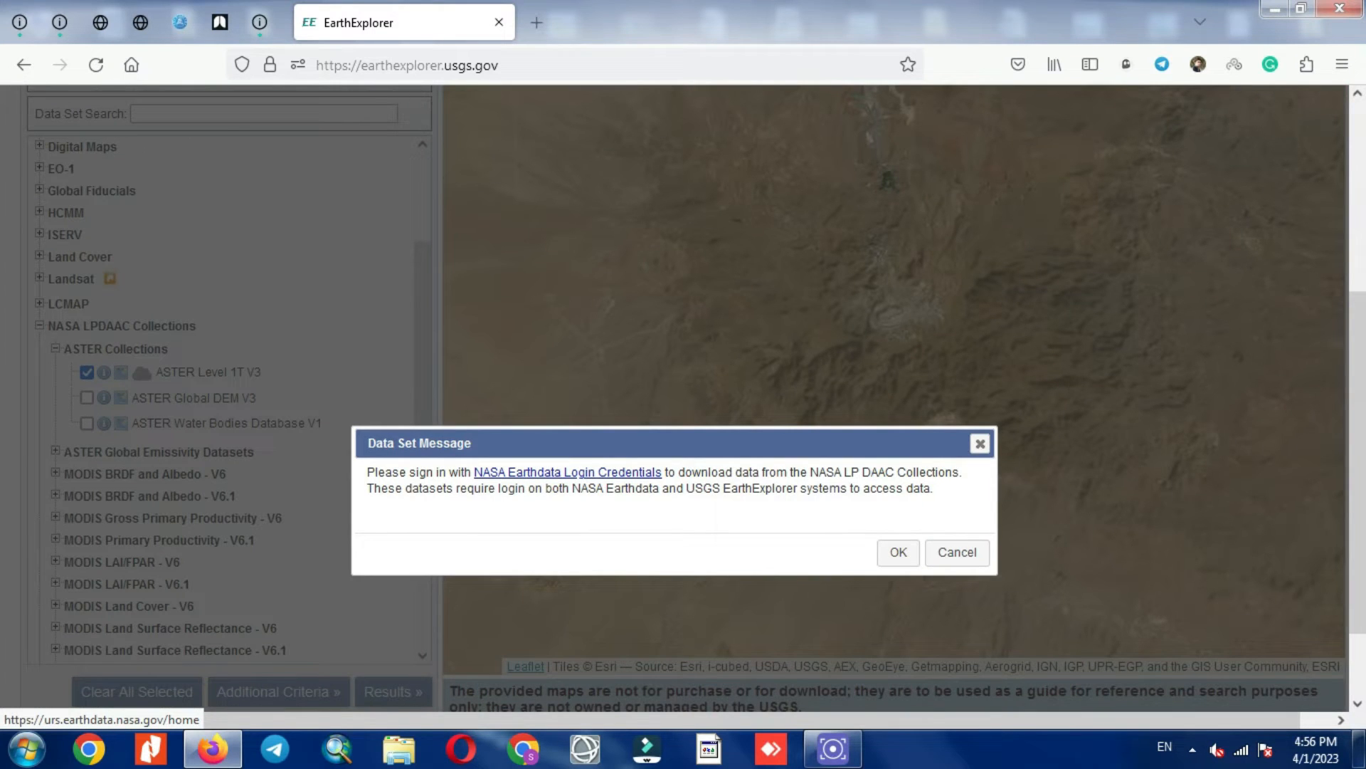
Step: Dismiss the Earthdata sign-in message and show the 2002/10/30 scene's browse overlay on the map
left_click(898, 552)
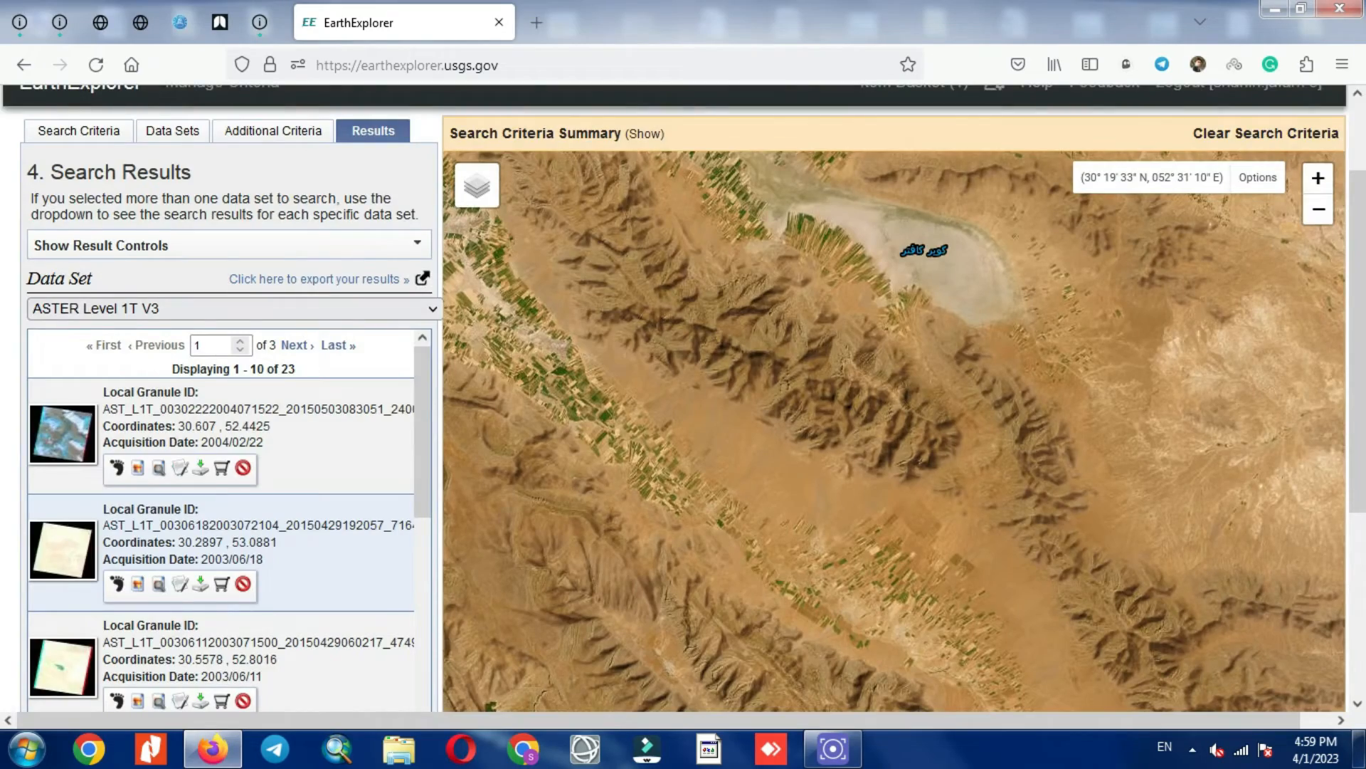
scroll(683, 398, "down", 3)
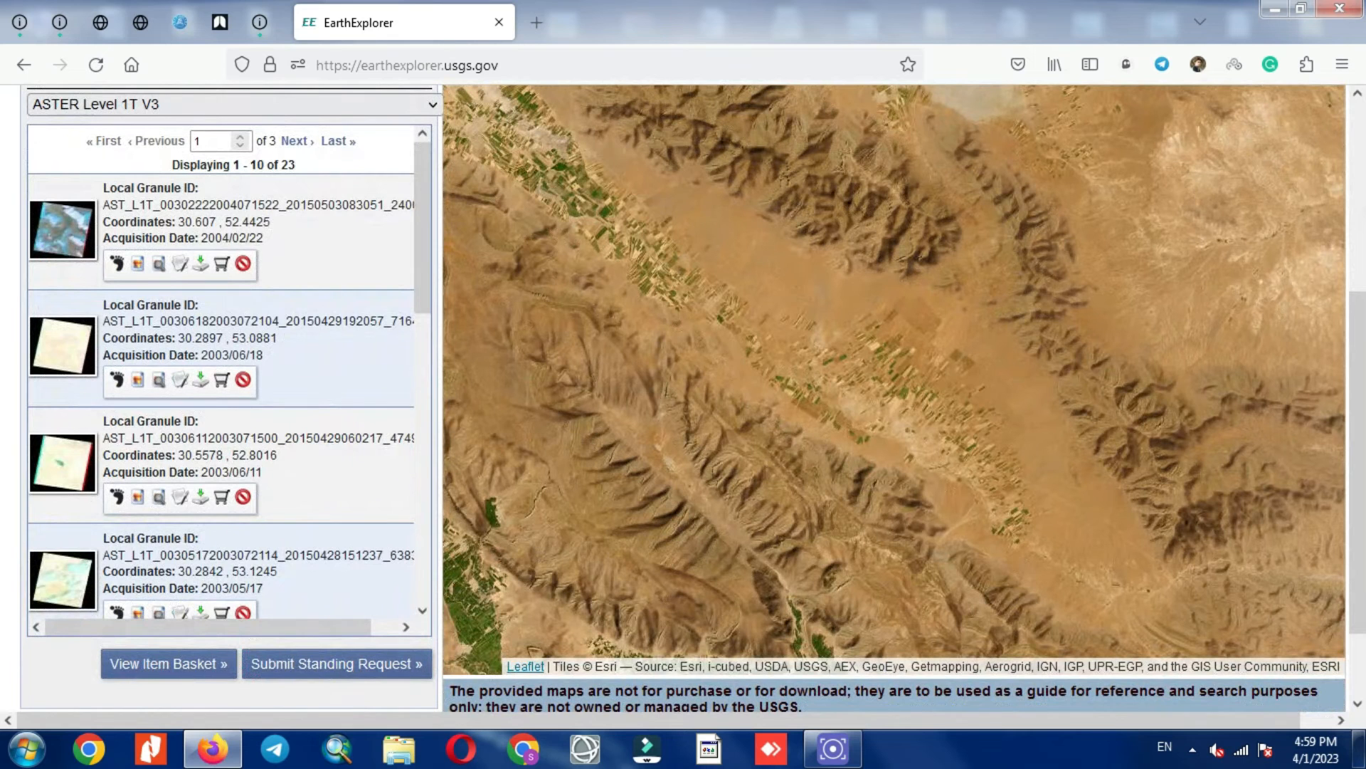
scroll(220, 370, "down", 5)
scroll(221, 370, "down", 2)
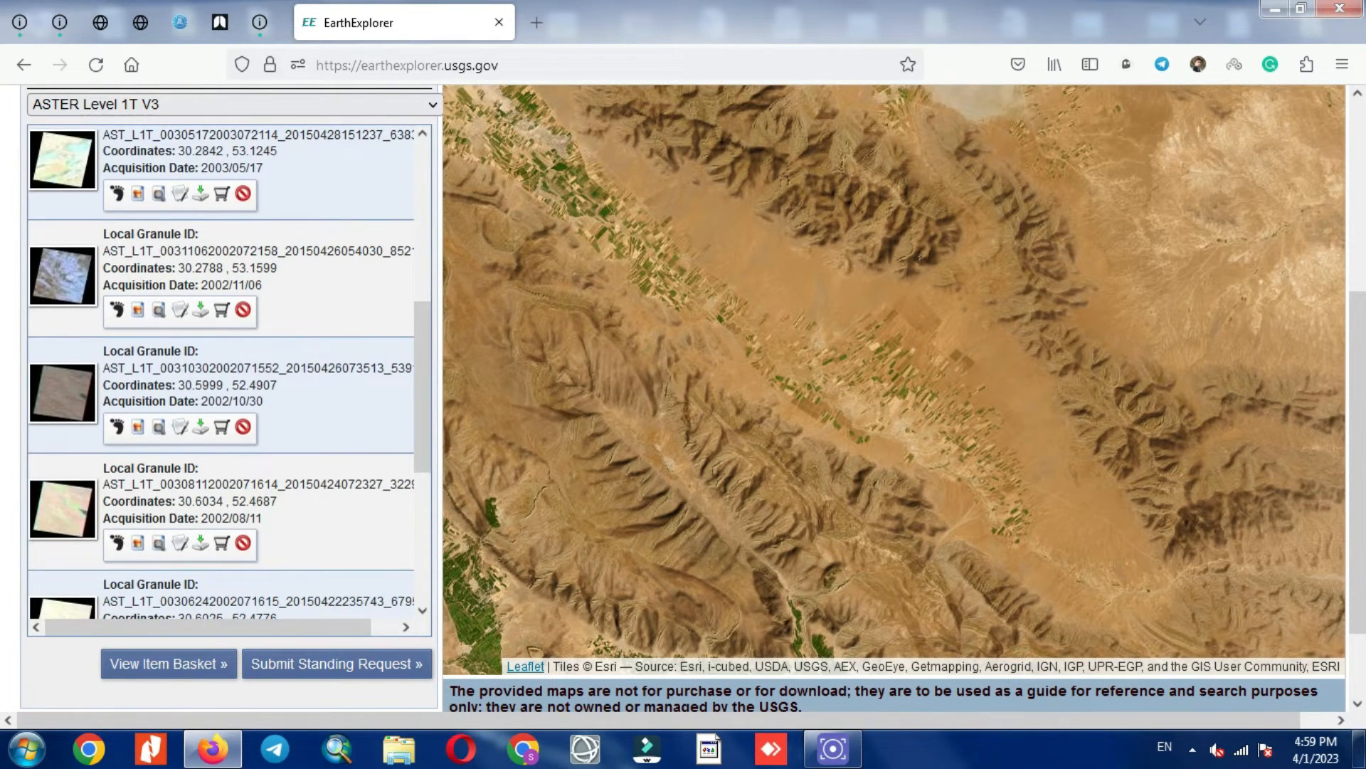
left_click(137, 427)
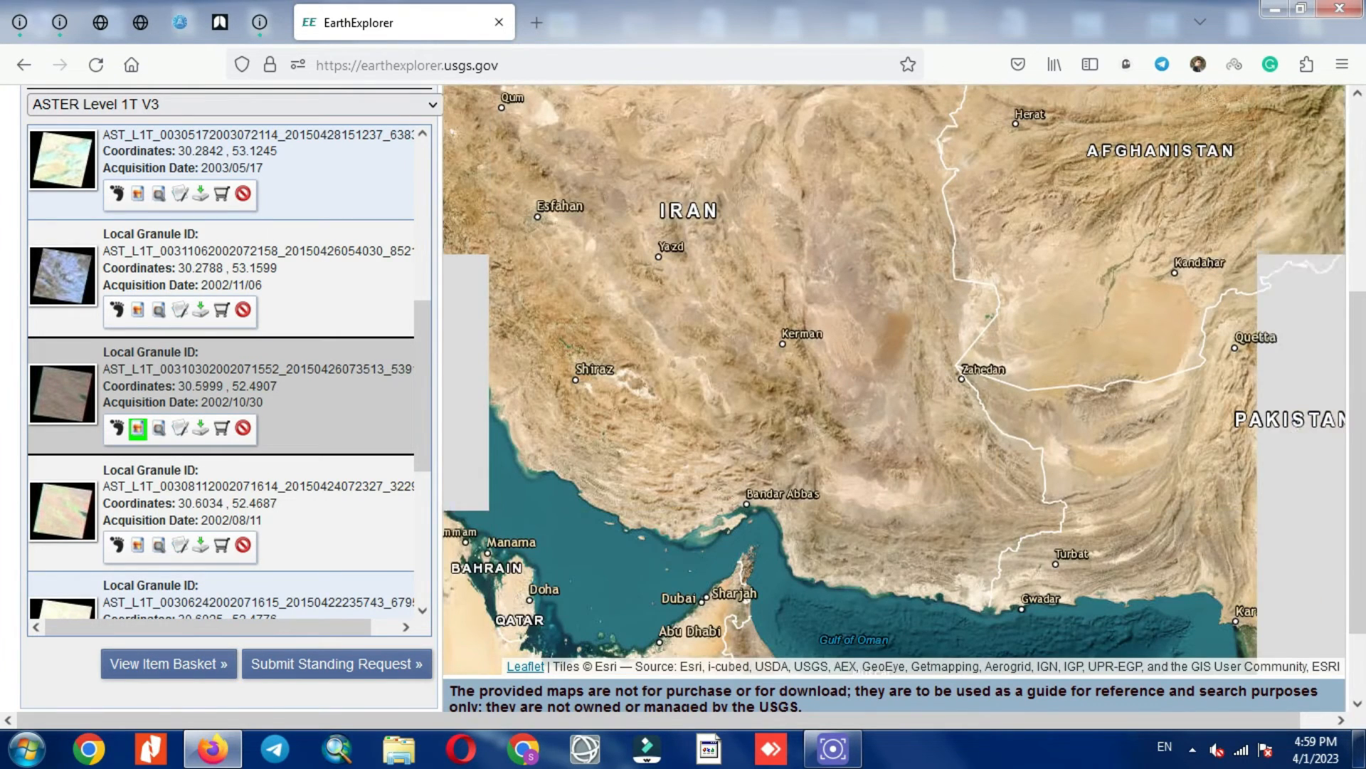
Step: Outline the 2002/10/30 scene's footprint on the map and move to the next results page
left_click(116, 428)
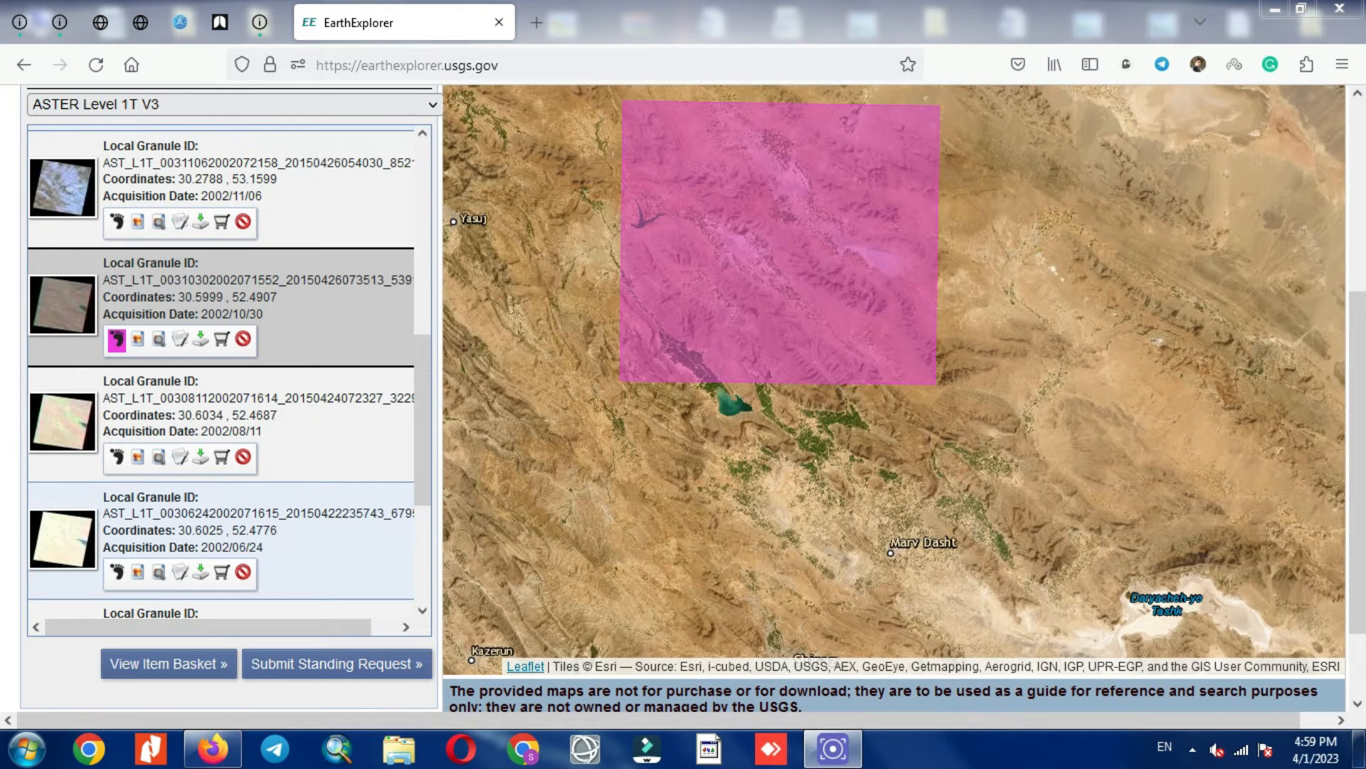
scroll(220, 370, "down", 5)
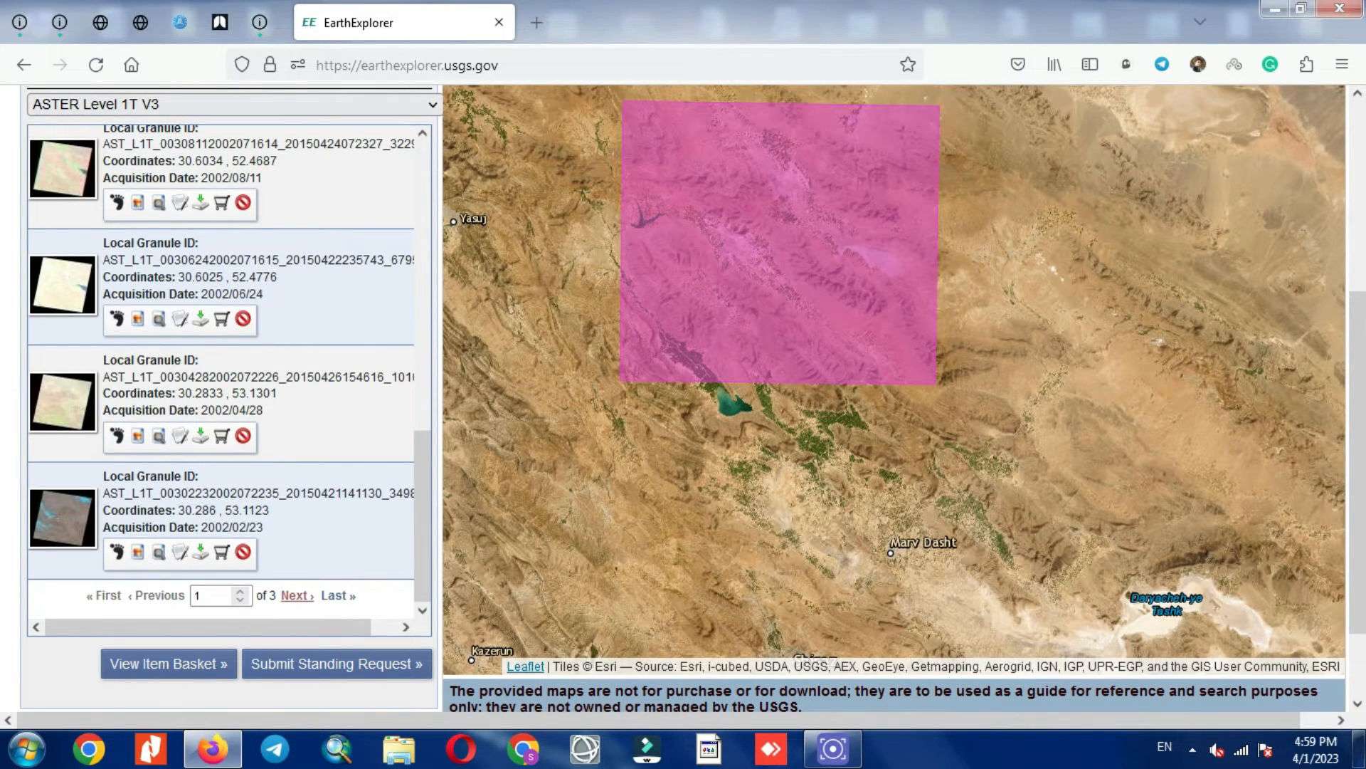
left_click(295, 595)
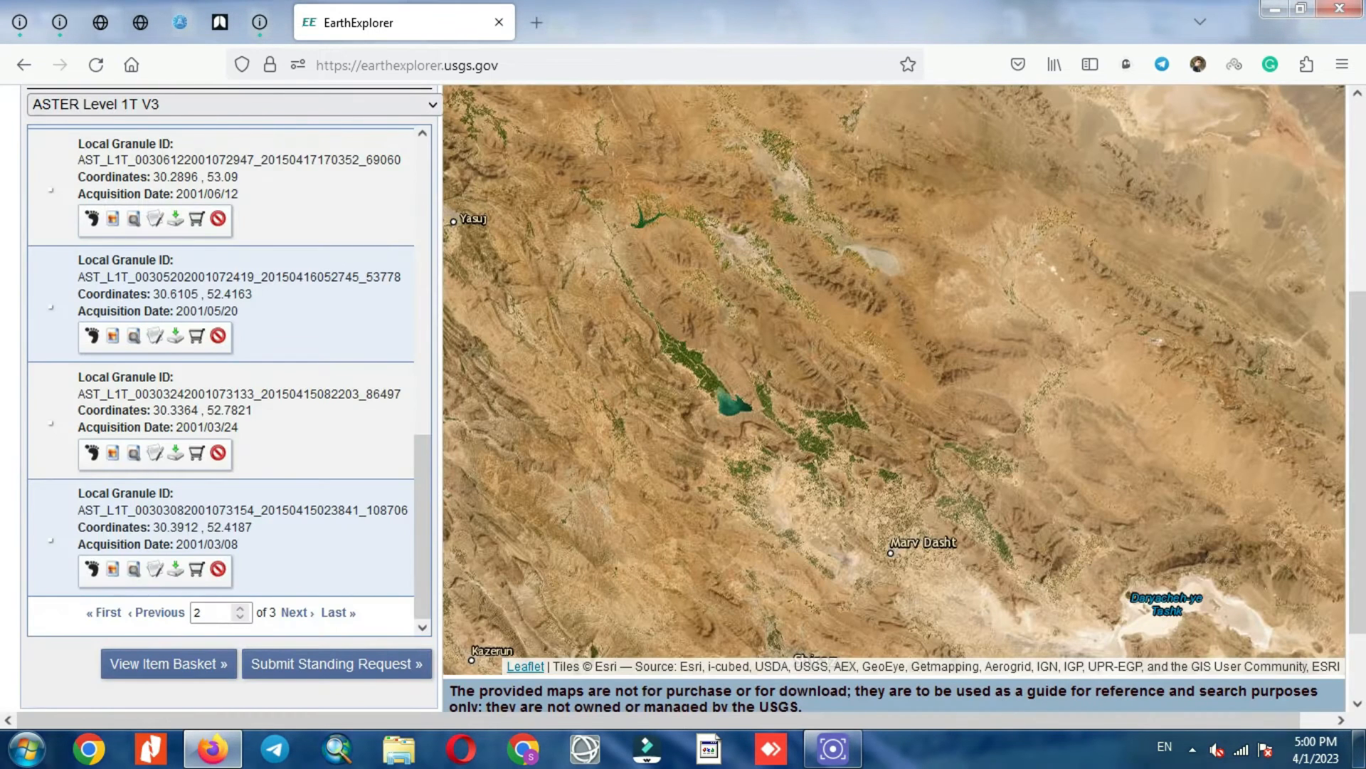
Step: Show the 2001/03/24 scene's browse overlay and footprint, then advance to page 3 (scenes 21–23)
scroll(220, 370, "down", 1)
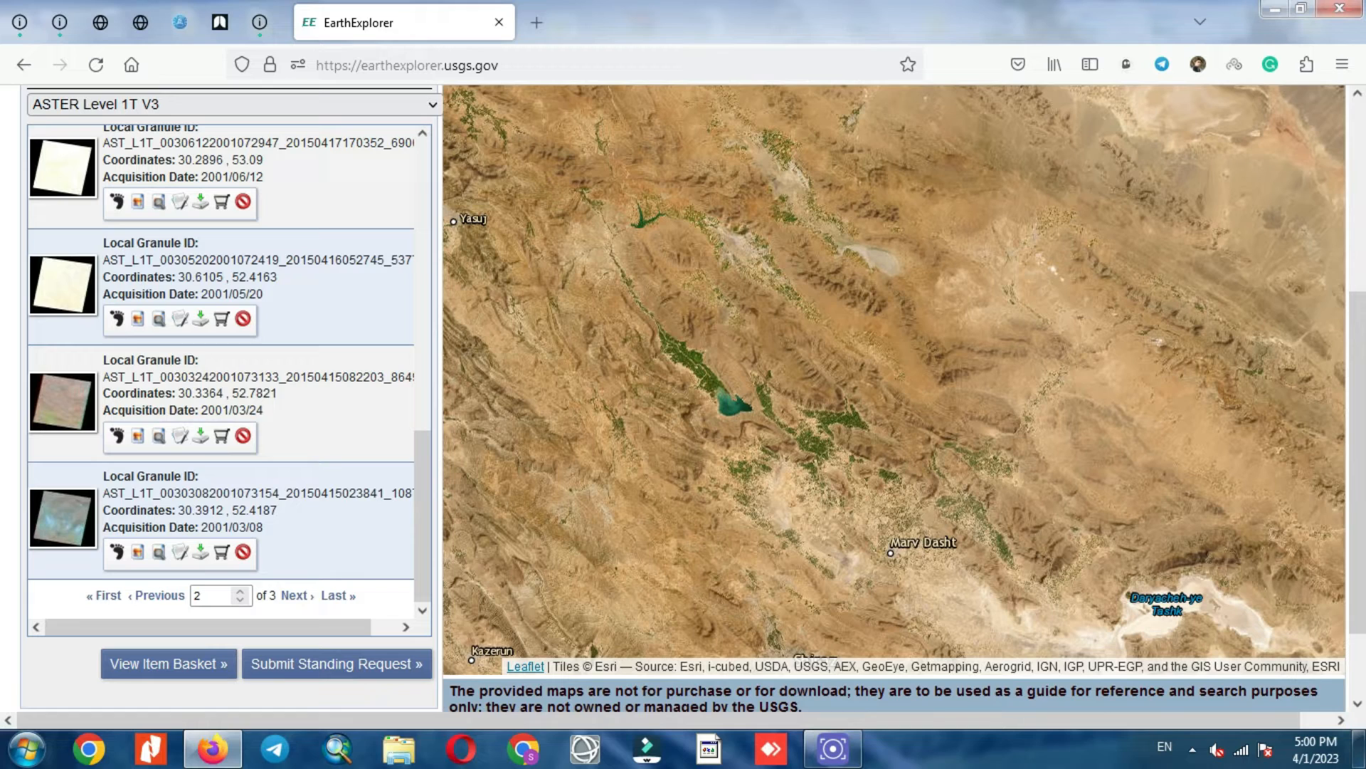
left_click(138, 436)
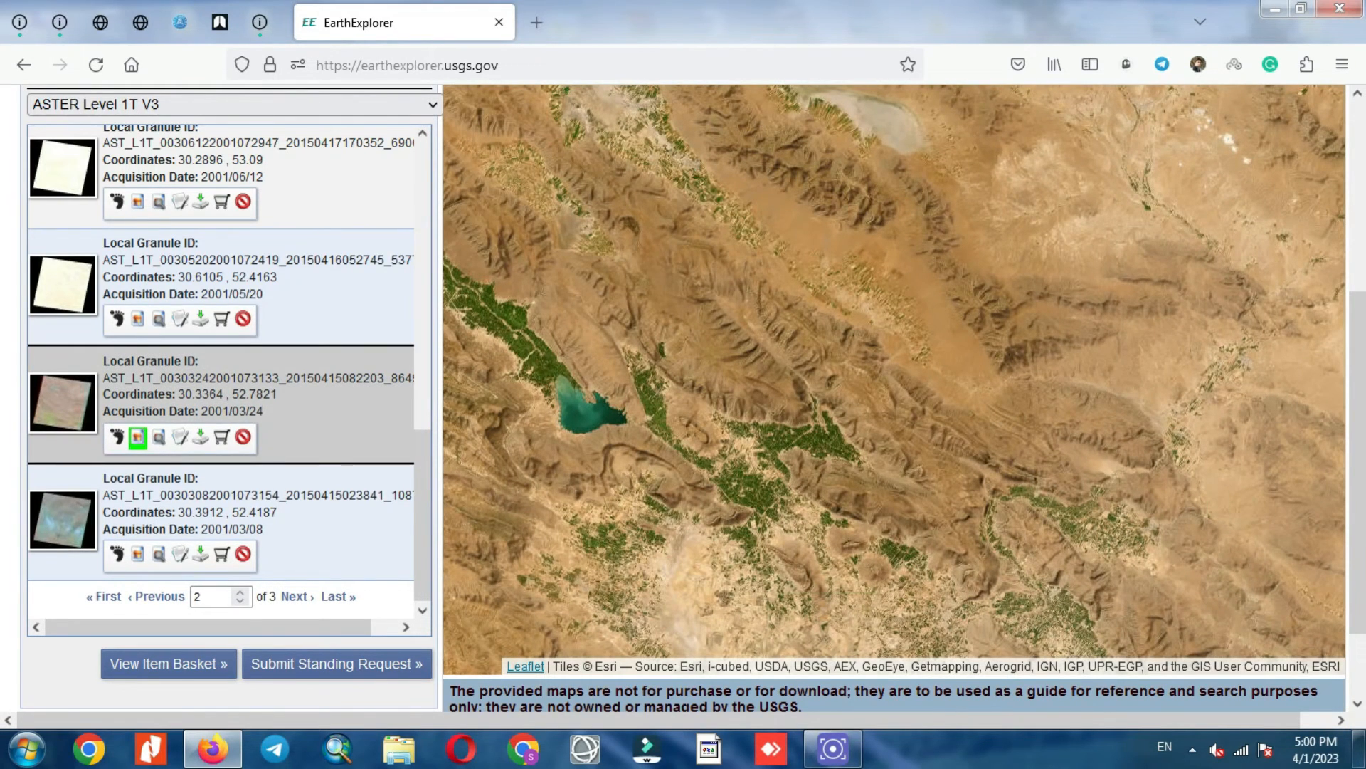
left_click(117, 437)
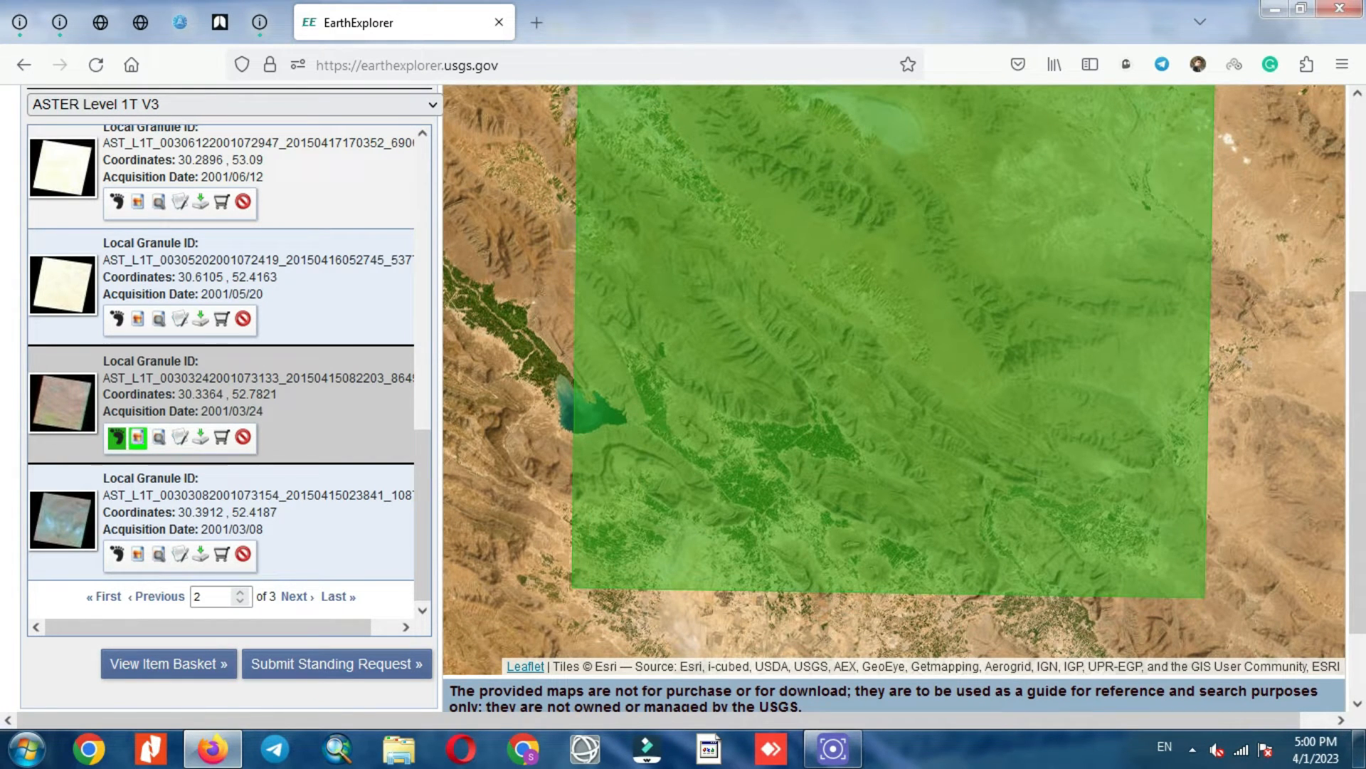
left_click(297, 597)
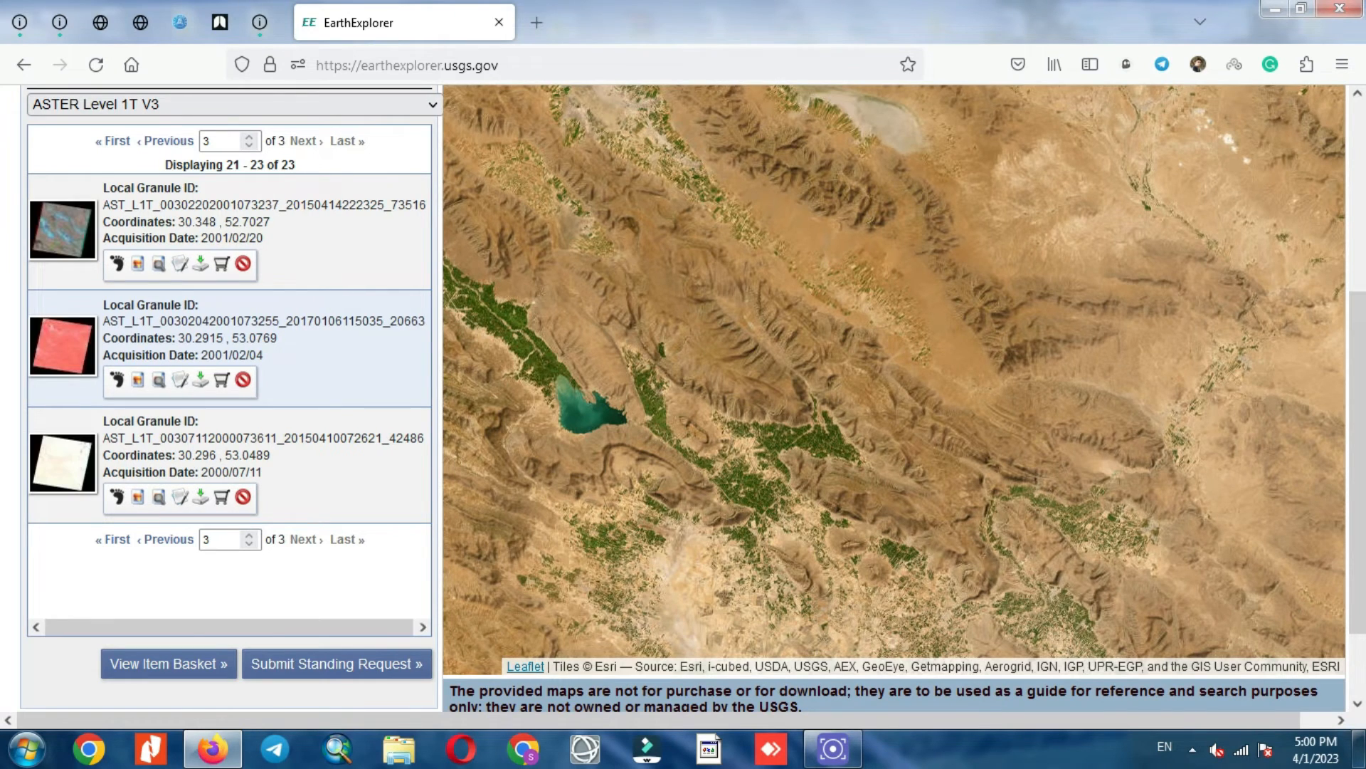
Step: Page back through the results to the first page
scroll(229, 427, "down", 1)
scroll(229, 427, "up", 2)
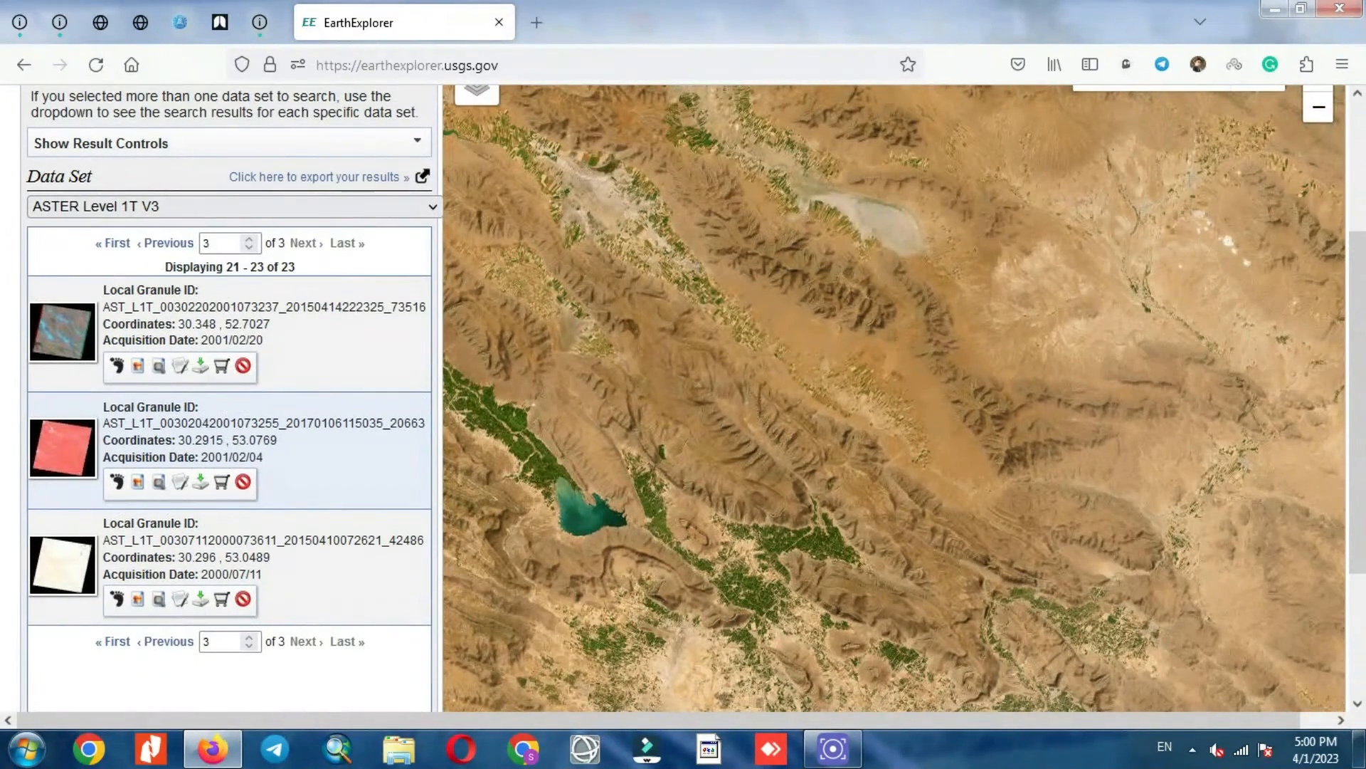
left_click(169, 243)
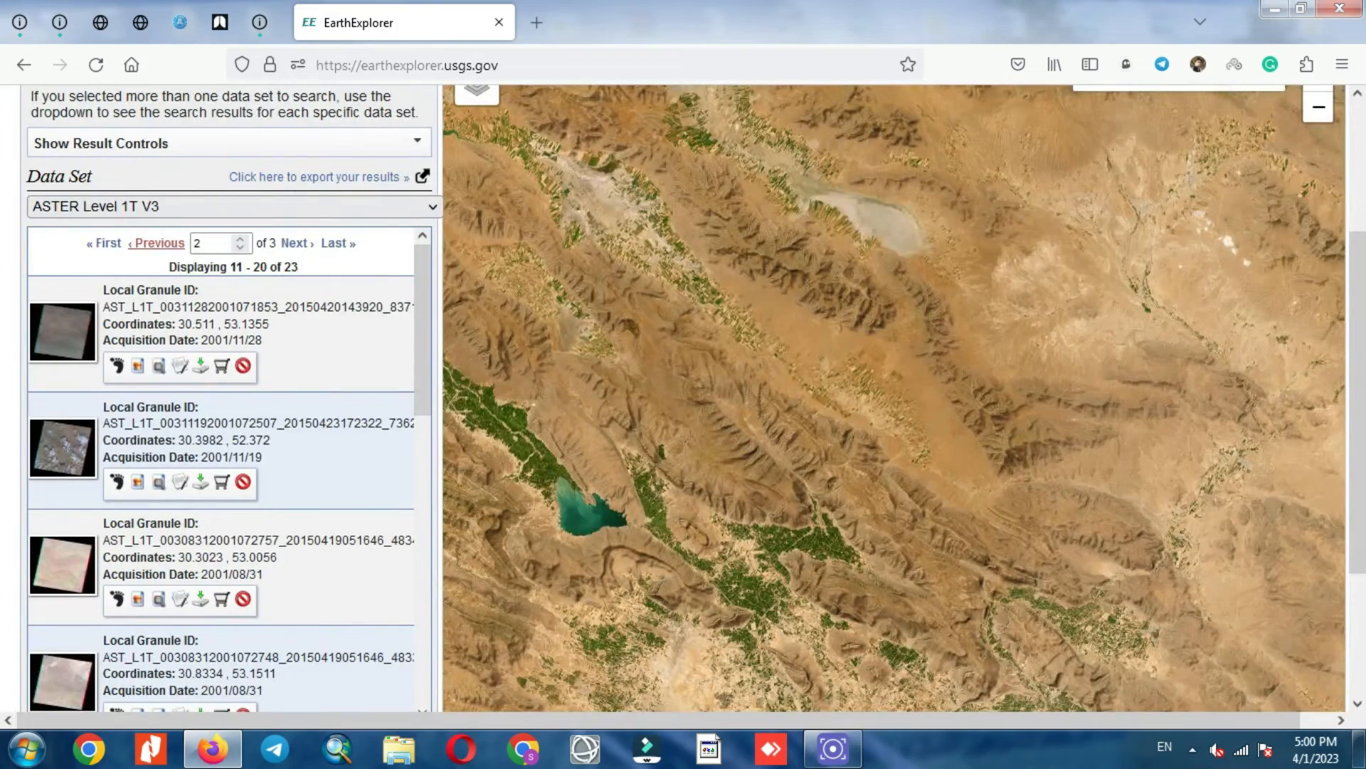
left_click(158, 242)
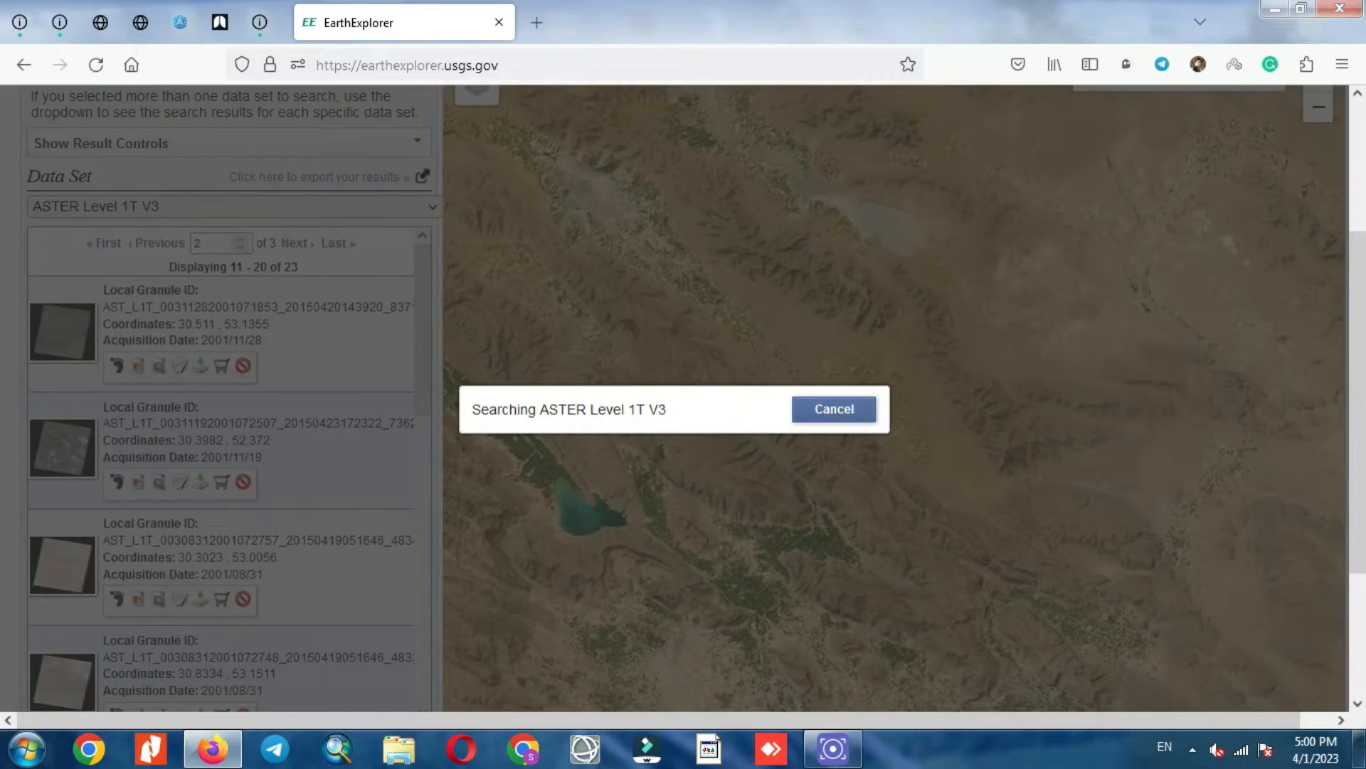
Step: Outline the 2002/10/30 scene's footprint on the map in orange
scroll(227, 470, "down", 5)
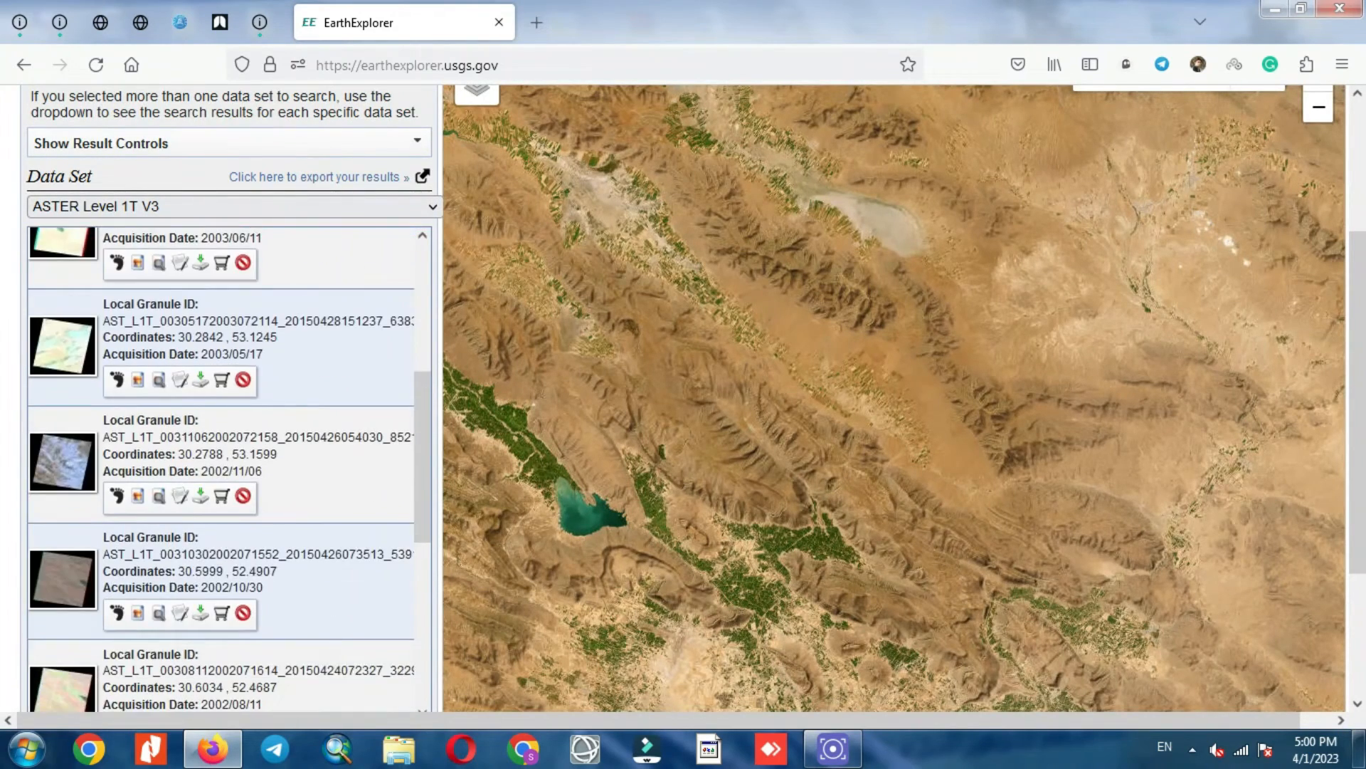
scroll(228, 470, "down", 1)
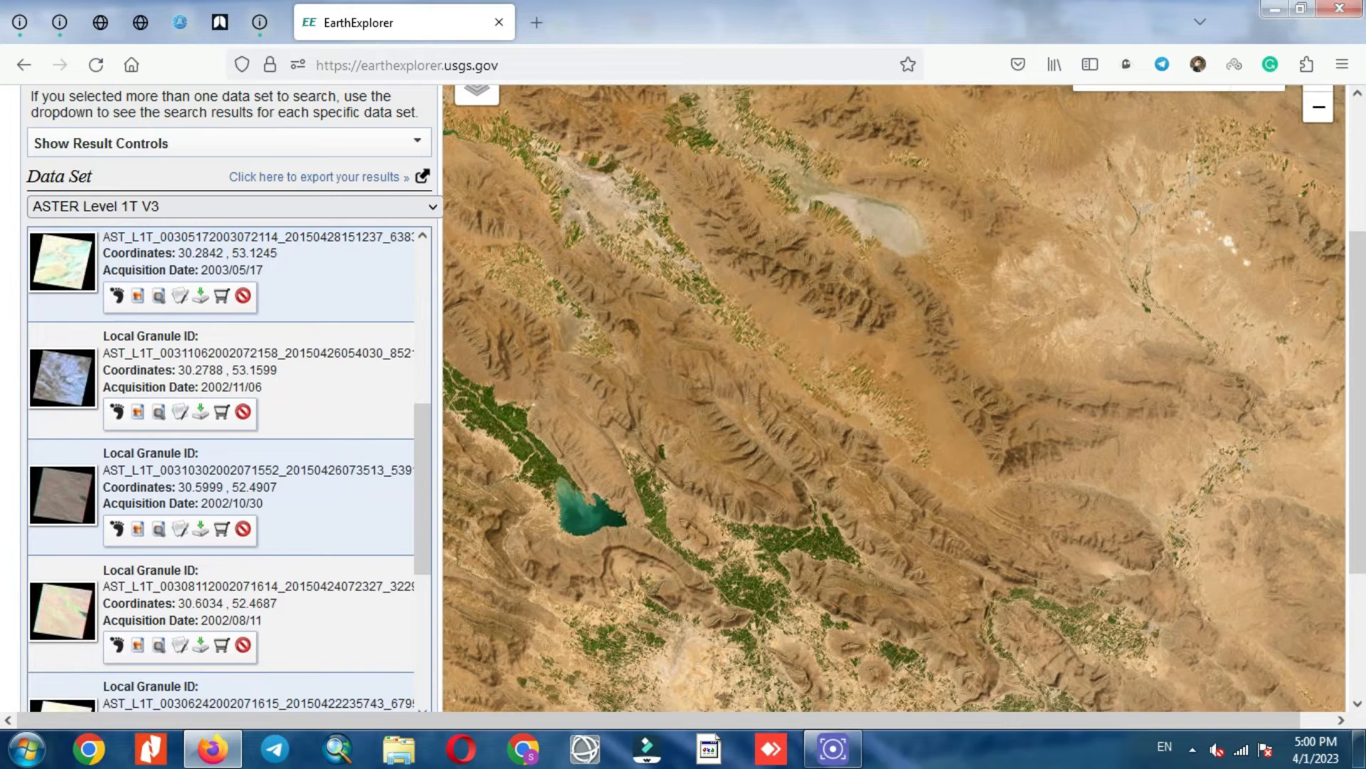
left_click(117, 529)
Step: Check the 2002/10/30 scene's download options, then re-toggle its browse overlay back on
left_click(201, 529)
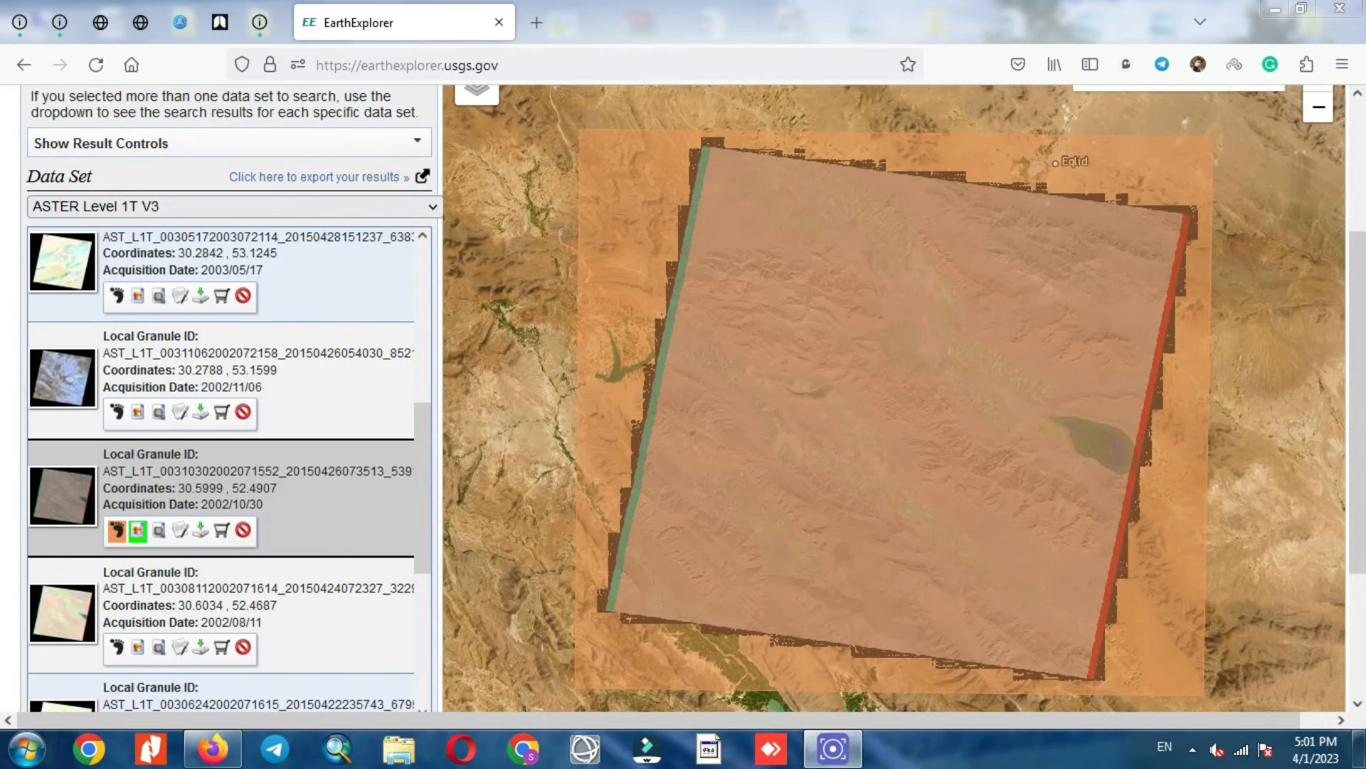
left_click(139, 531)
left_click(138, 531)
Step: Remove the 2002/10/30 footprint outline, leaving only its browse image on the map
left_click(117, 531)
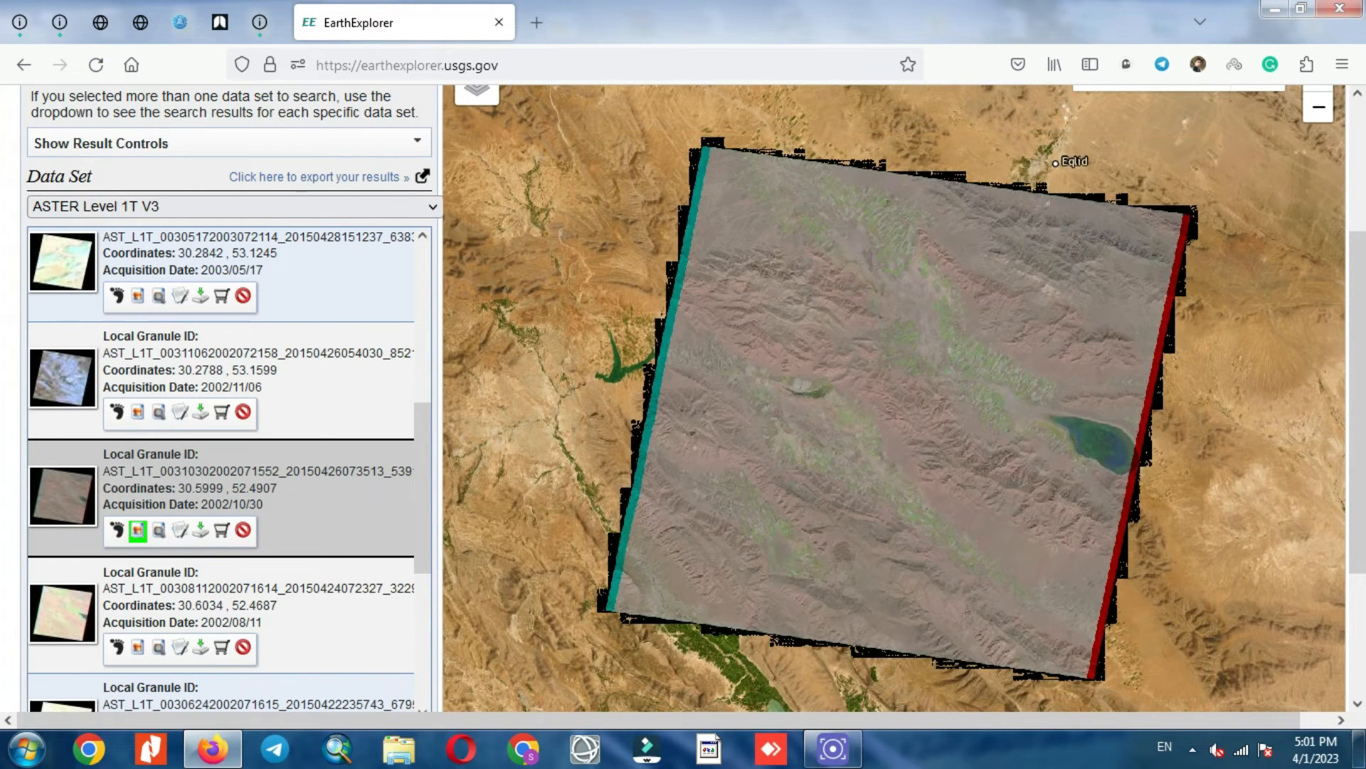
scroll(961, 448, "up", 3)
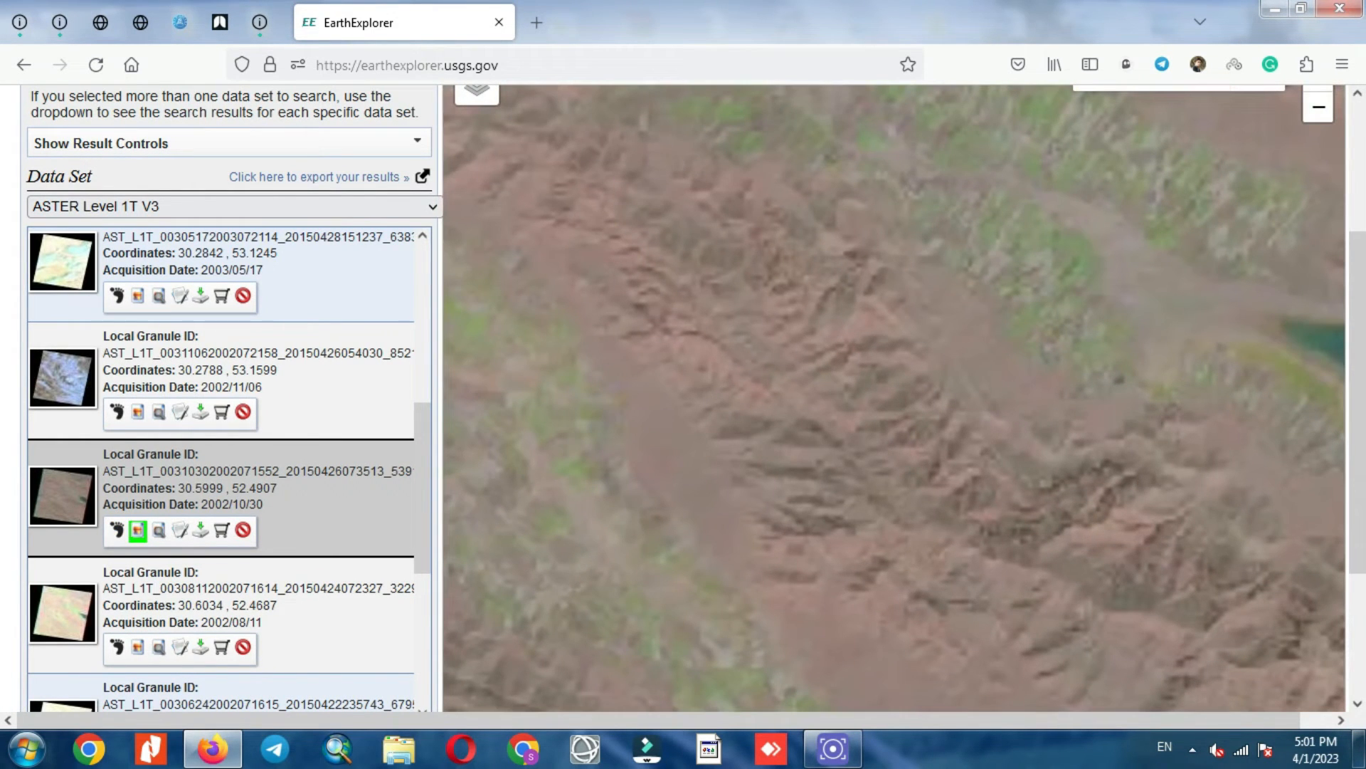
scroll(962, 431, "down", 2)
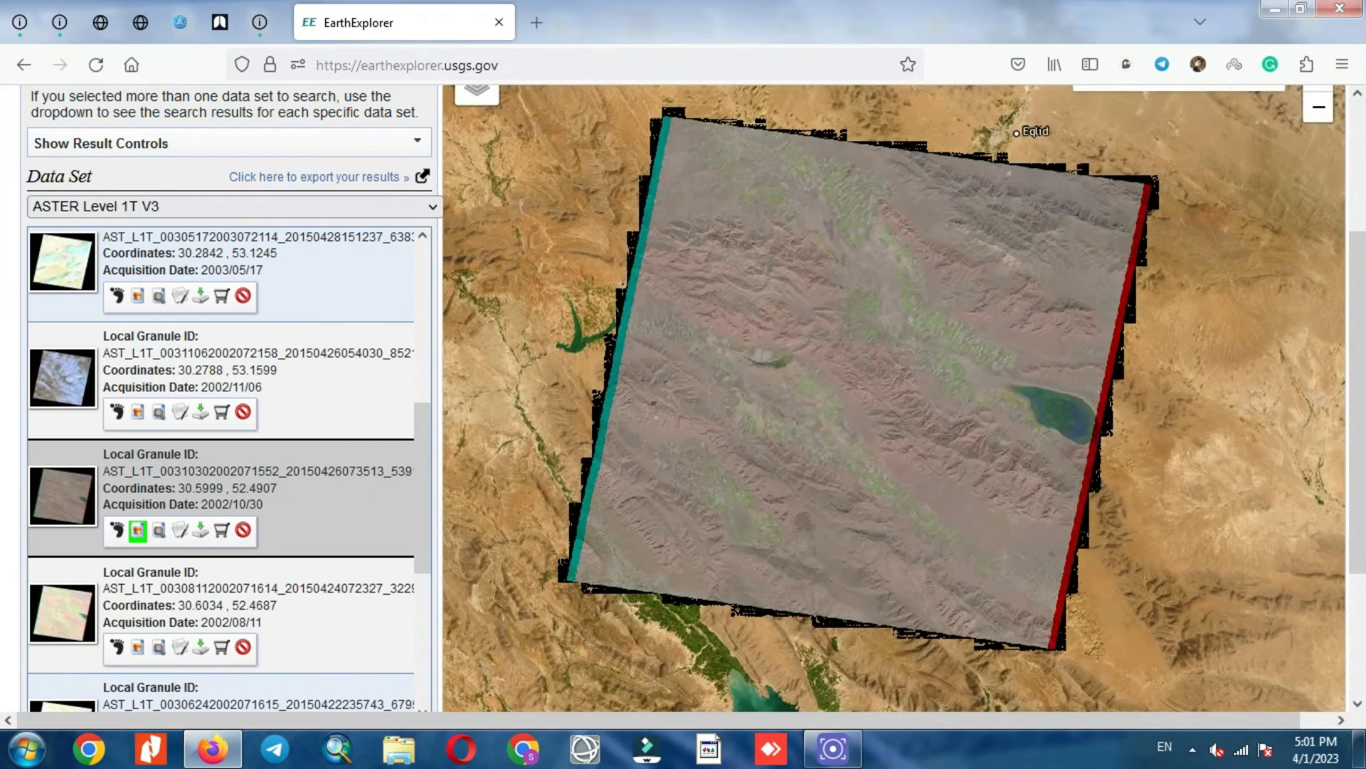
scroll(220, 470, "down", 3)
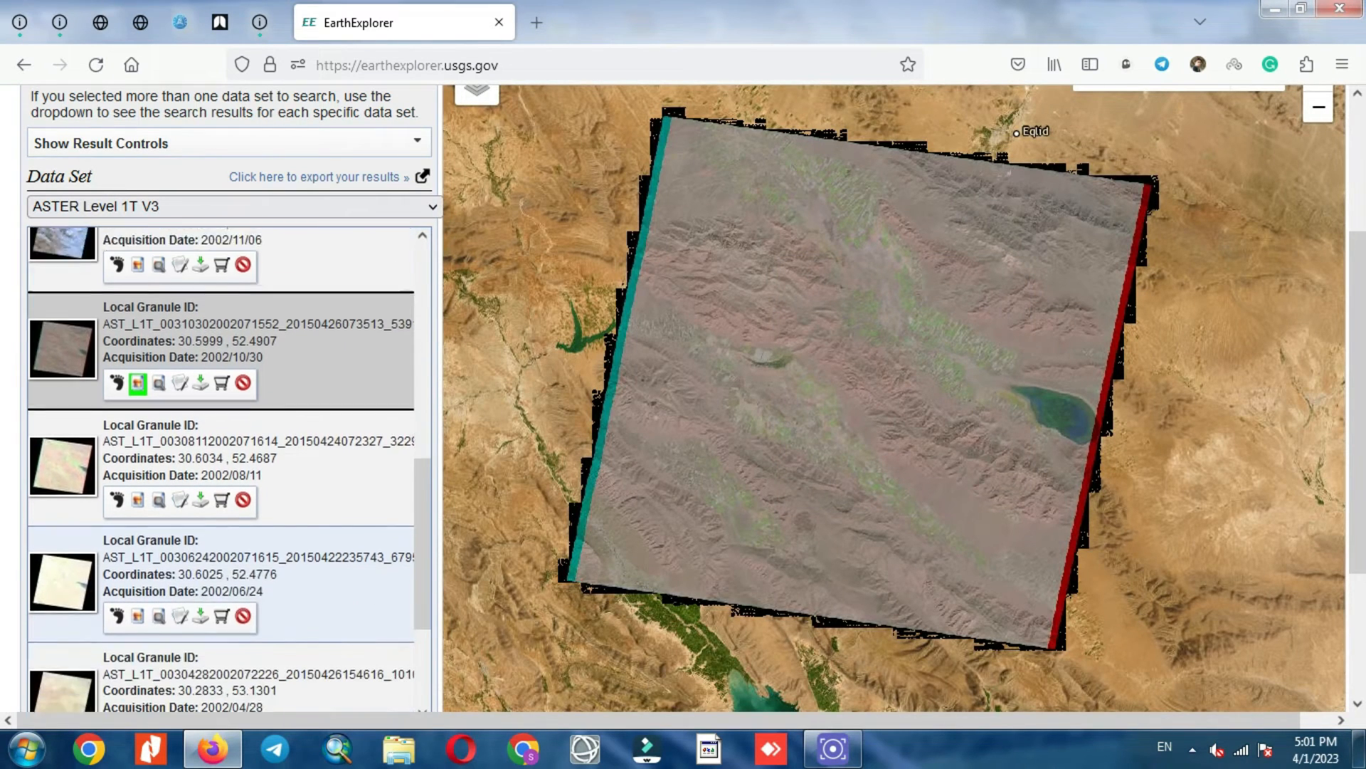
Step: Compare the 2002/08/11 and 2002/11/06 browse overlays, then remove both, keeping only 2002/10/30
left_click(138, 478)
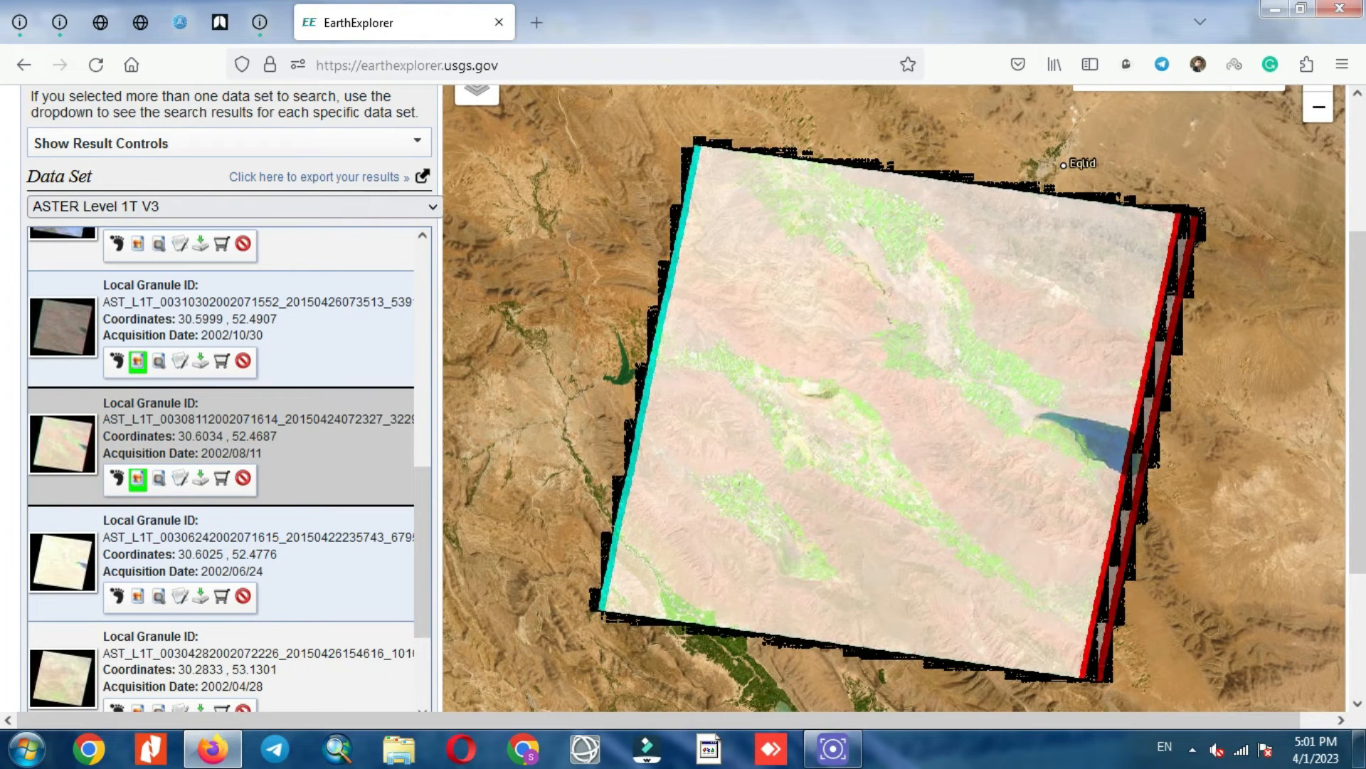
left_click(137, 360)
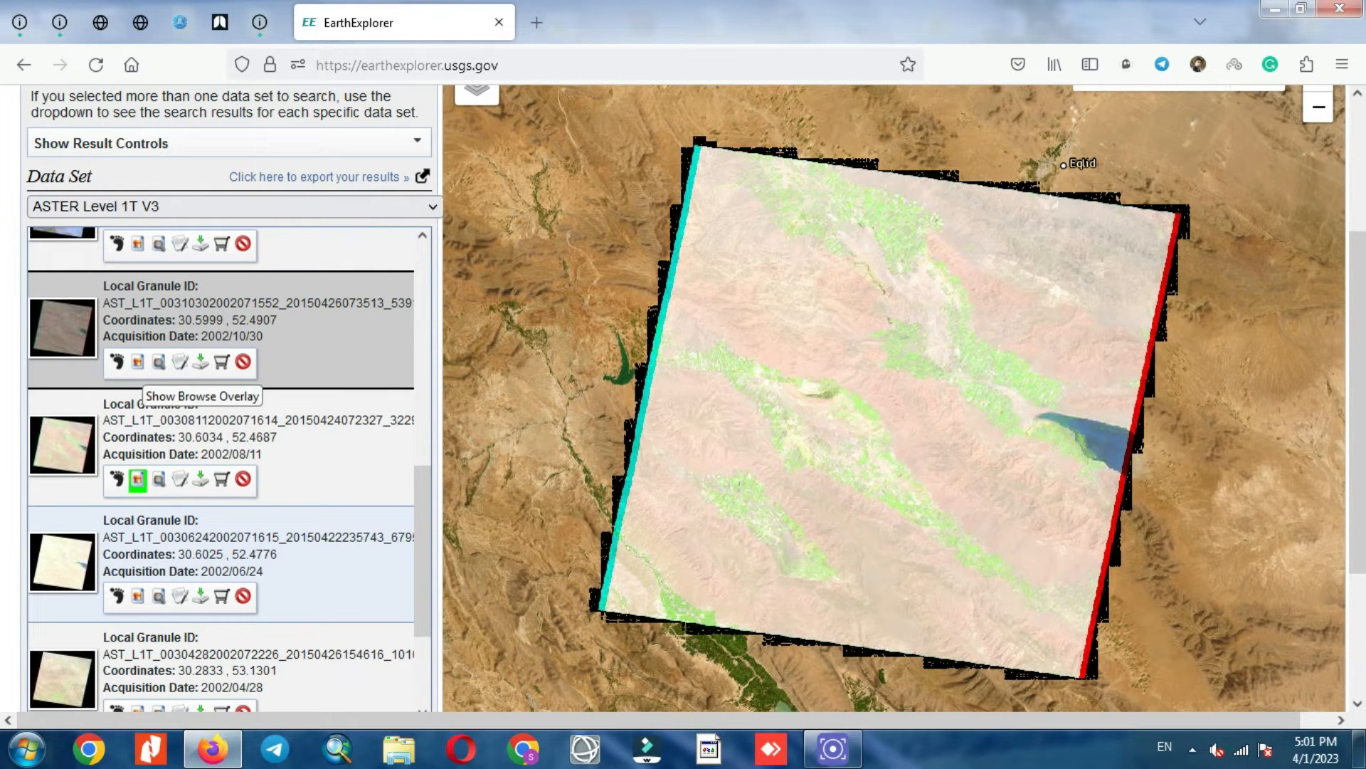
left_click(137, 362)
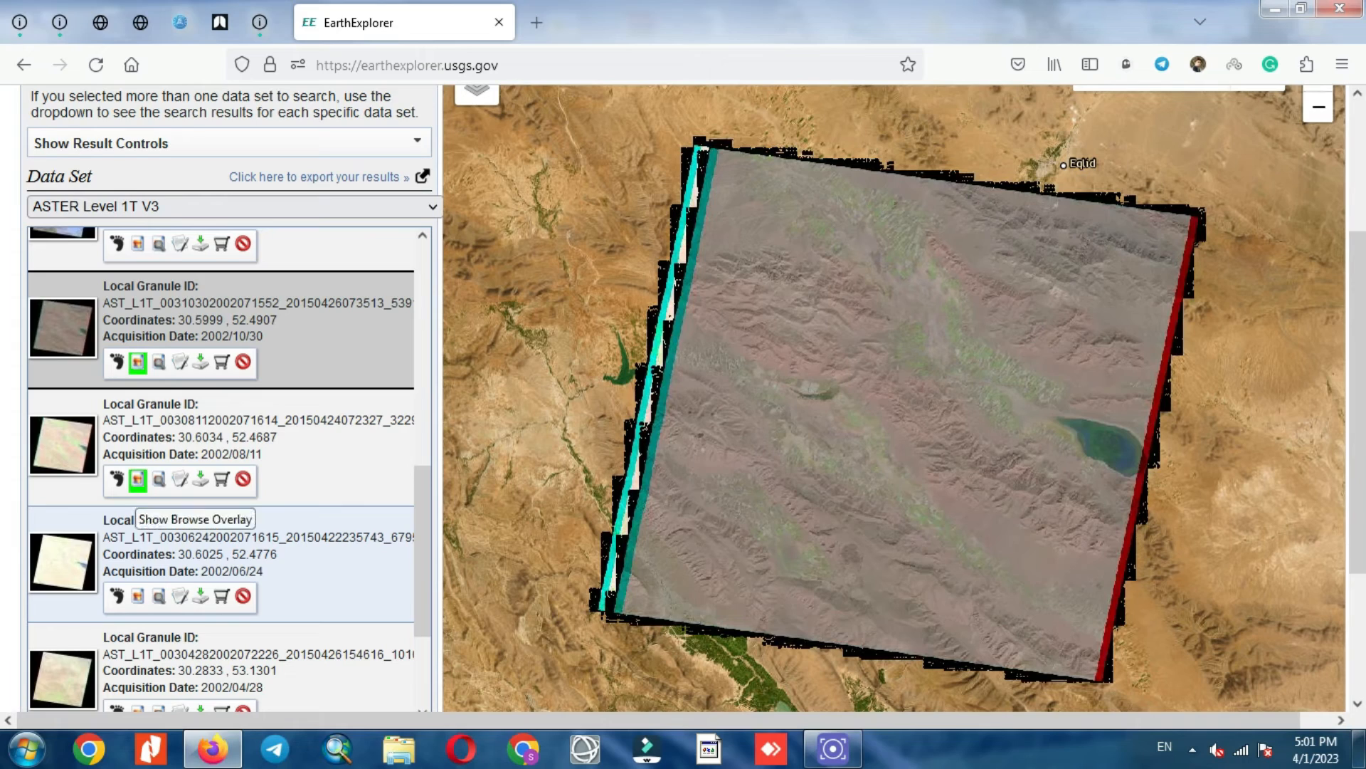
left_click(137, 479)
scroll(137, 476, "up", 2)
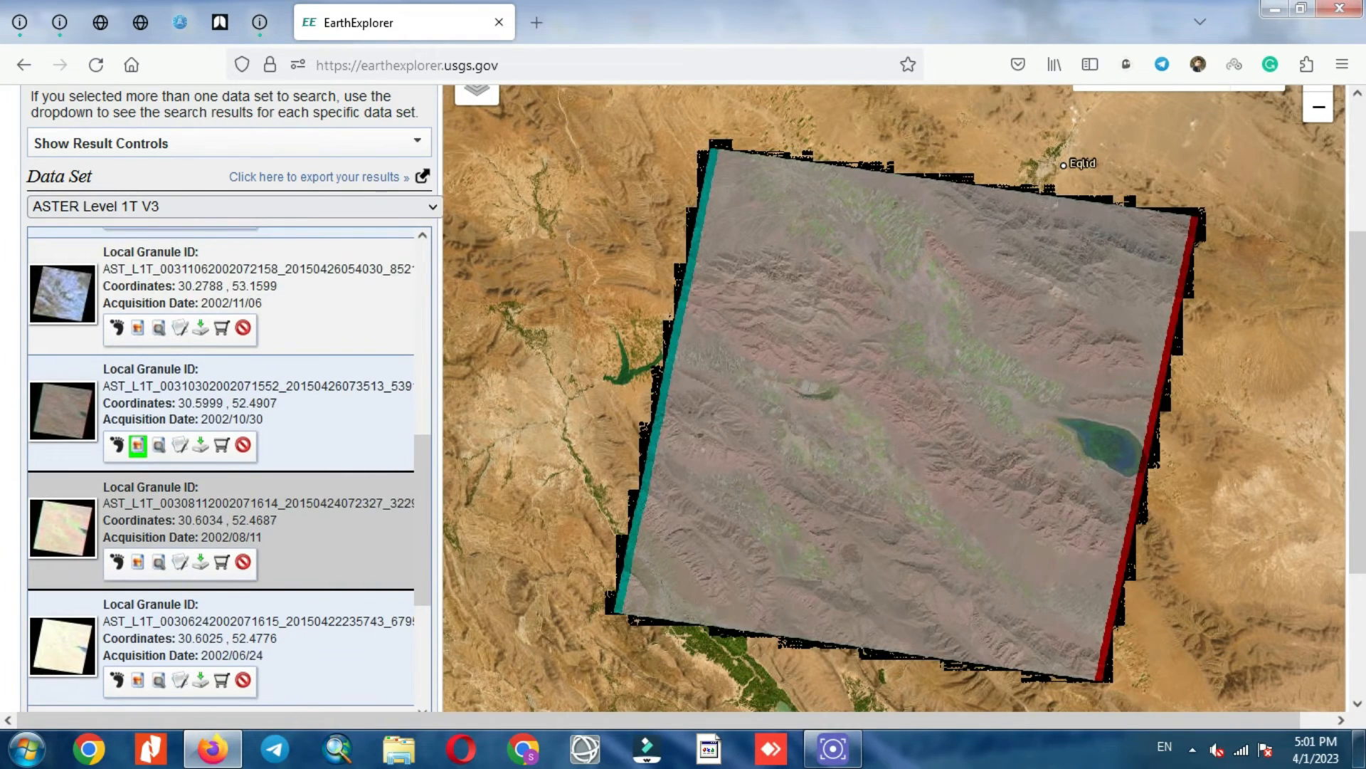
left_click(137, 328)
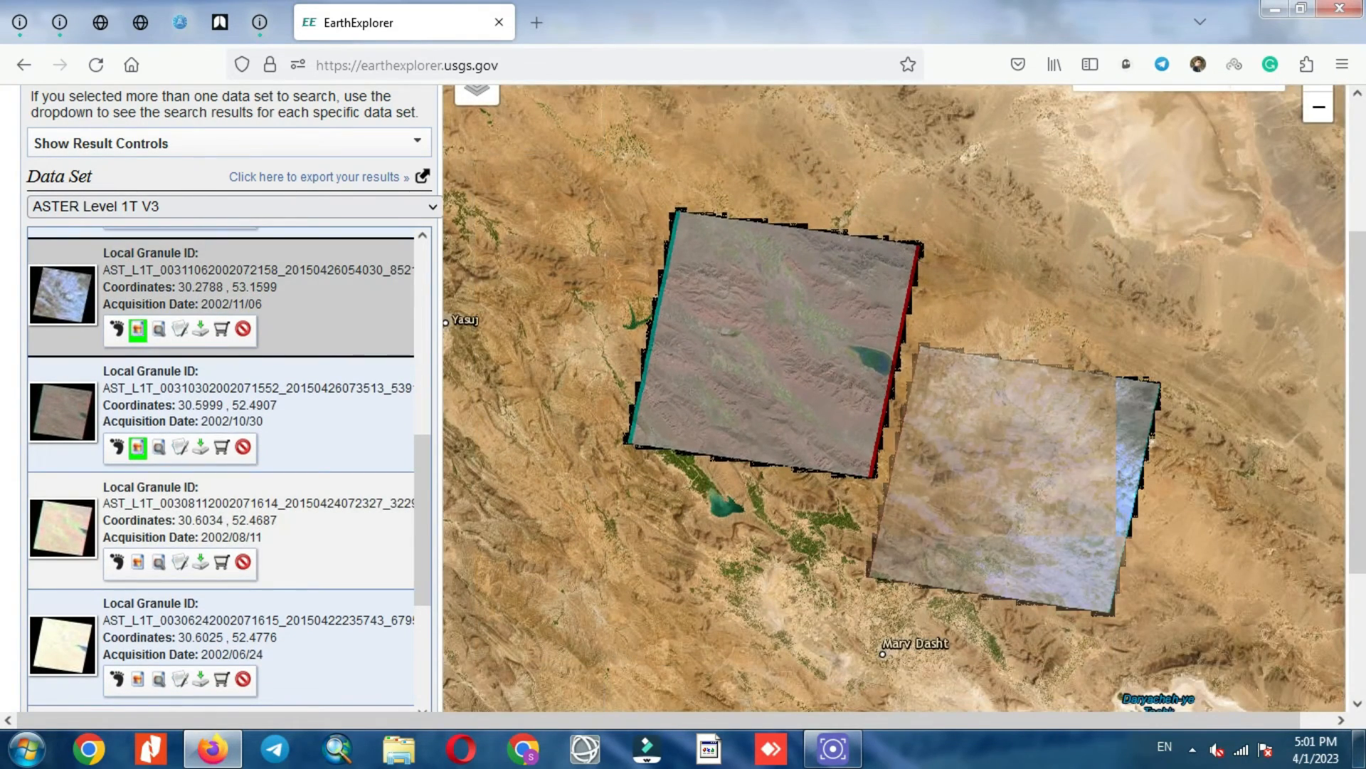
left_click(137, 328)
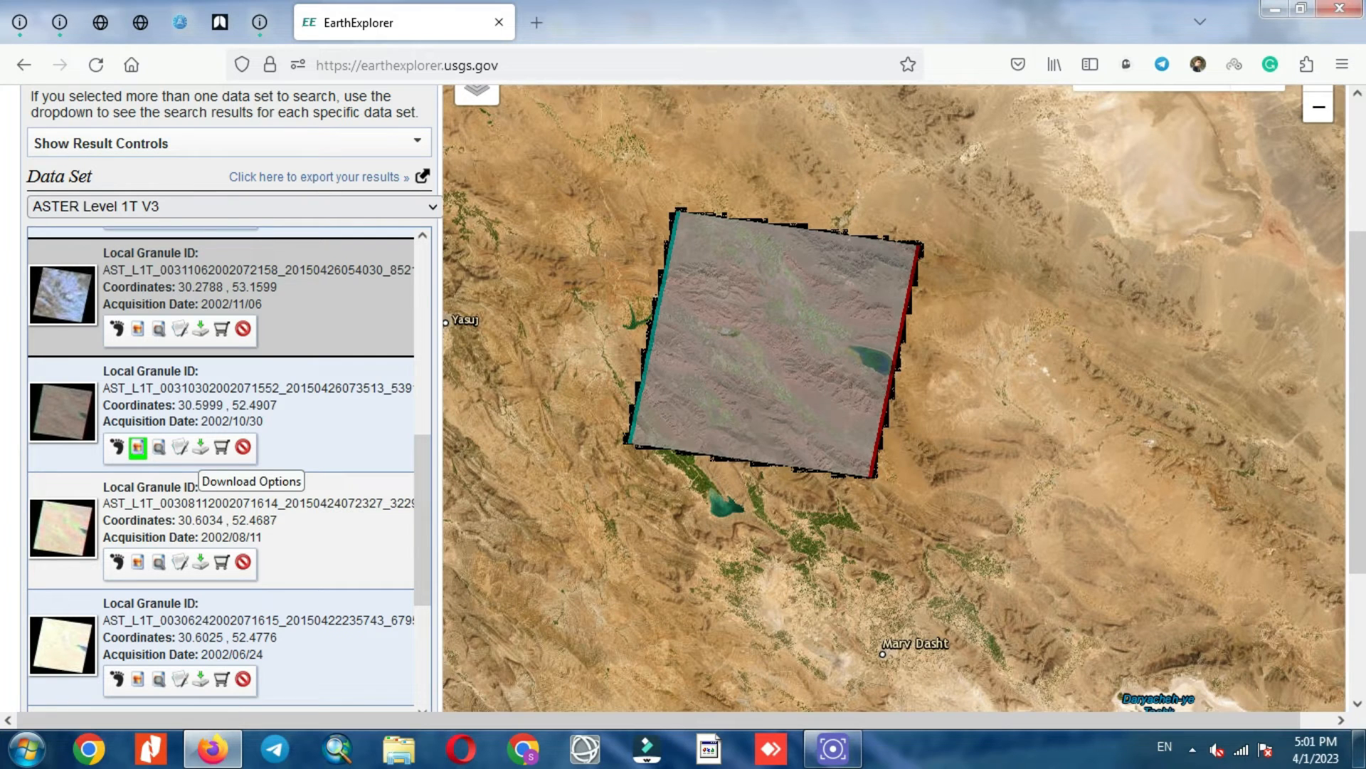
Step: Download the 2002/10/30 scene's Standard Product (124.62 MiB)
left_click(137, 447)
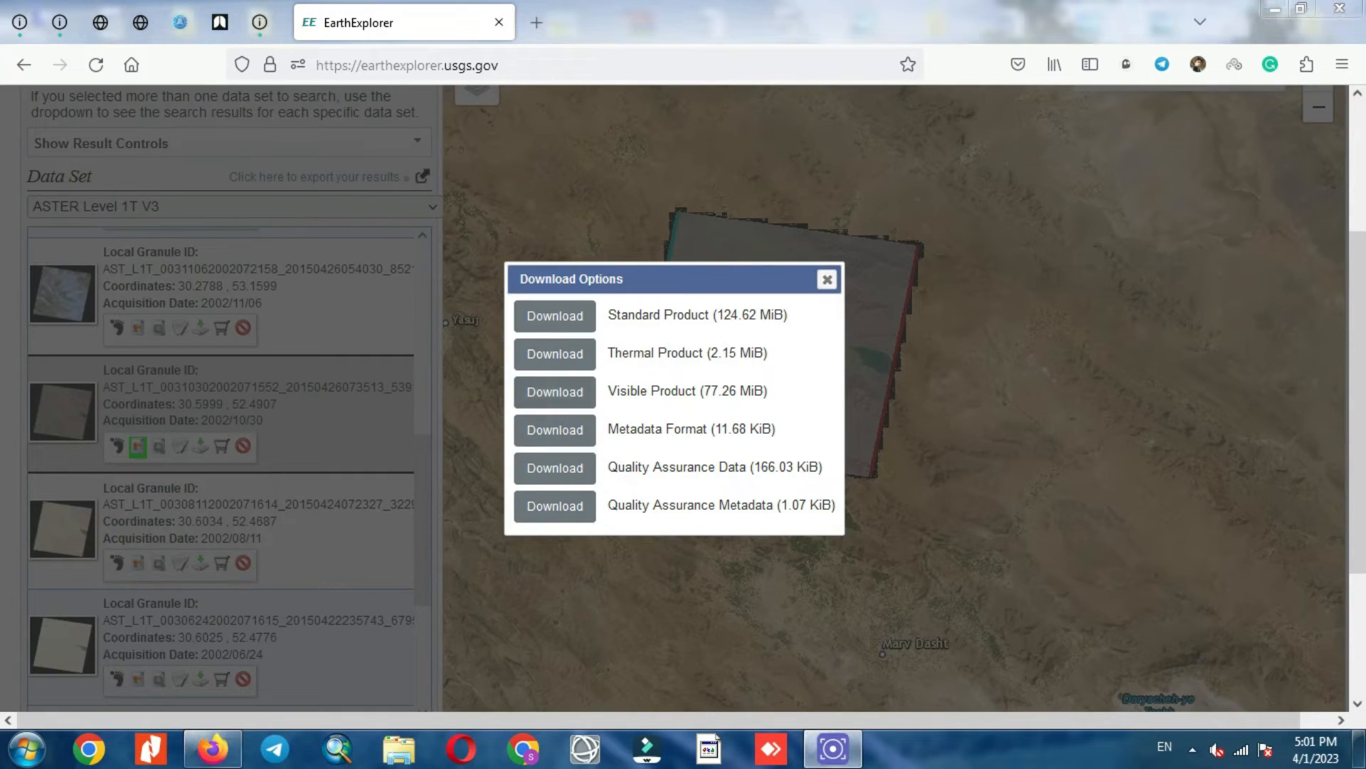
left_click(555, 316)
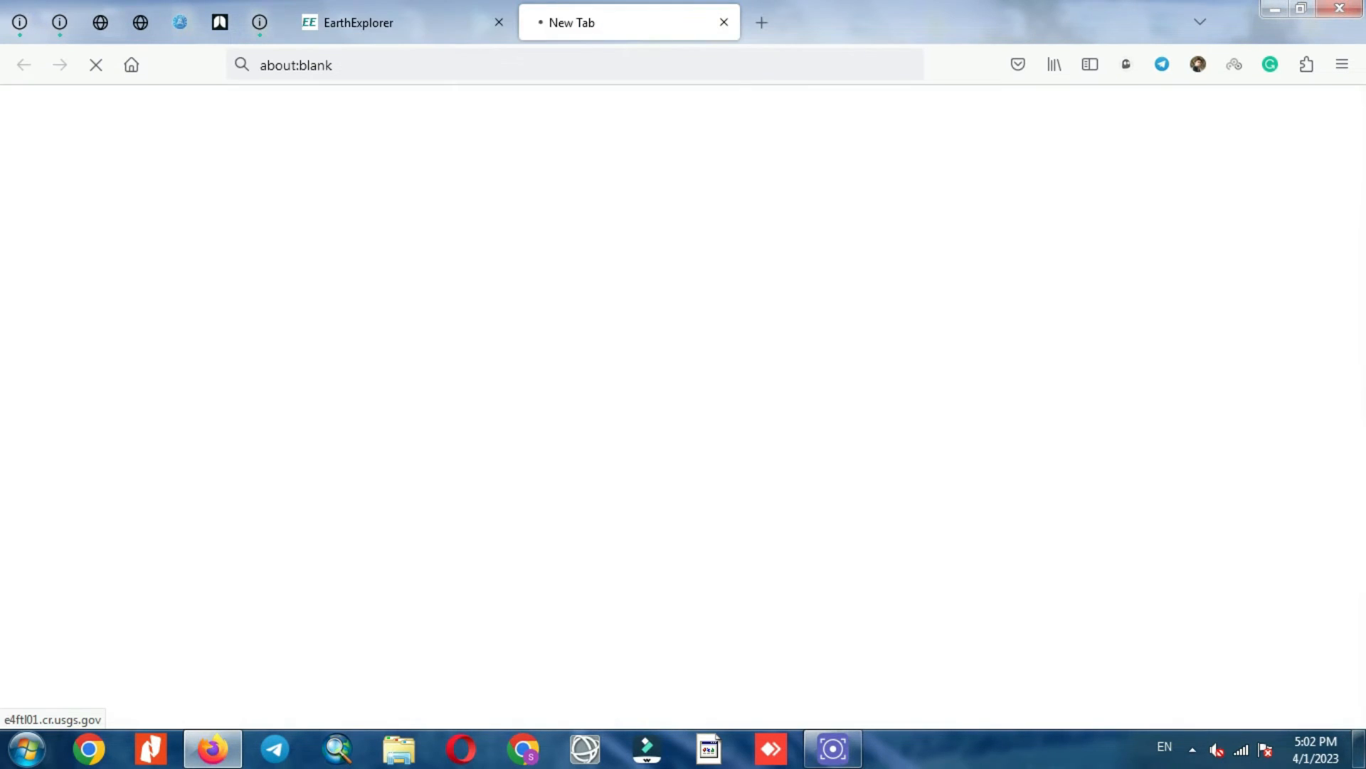